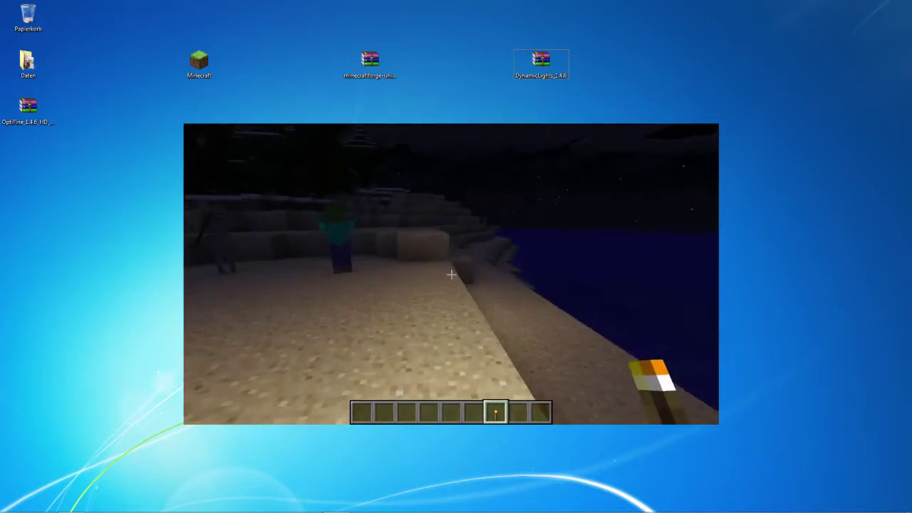
{"action": "left_click", "coordinate": [382, 62]}
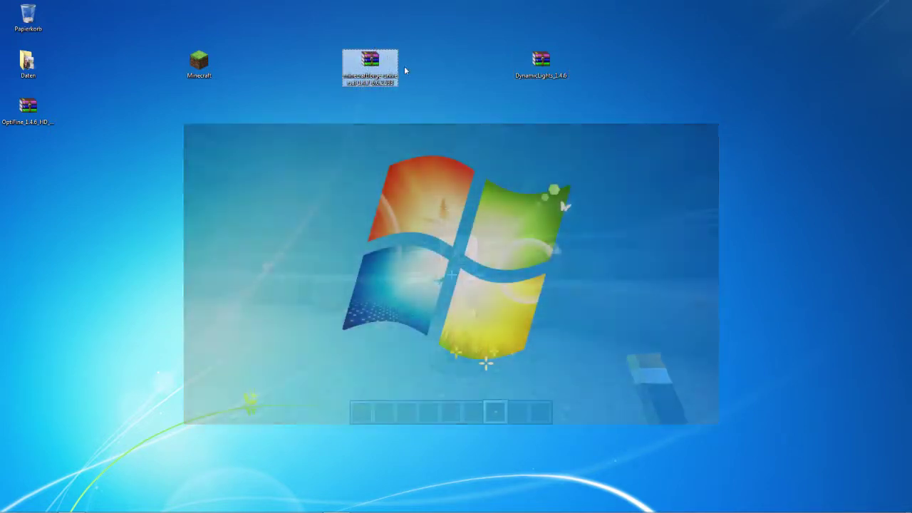
{"action": "left_click", "coordinate": [458, 109]}
{"action": "left_click", "coordinate": [34, 113]}
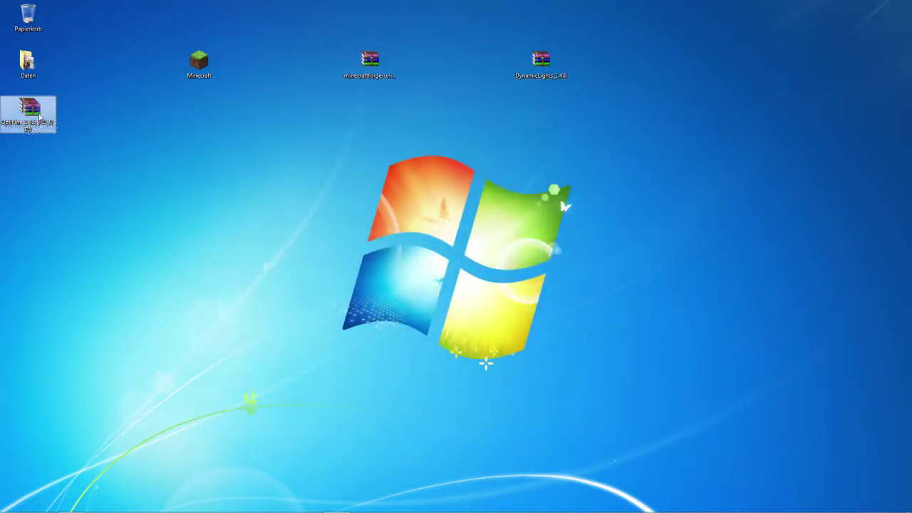
{"action": "left_click", "coordinate": [138, 145]}
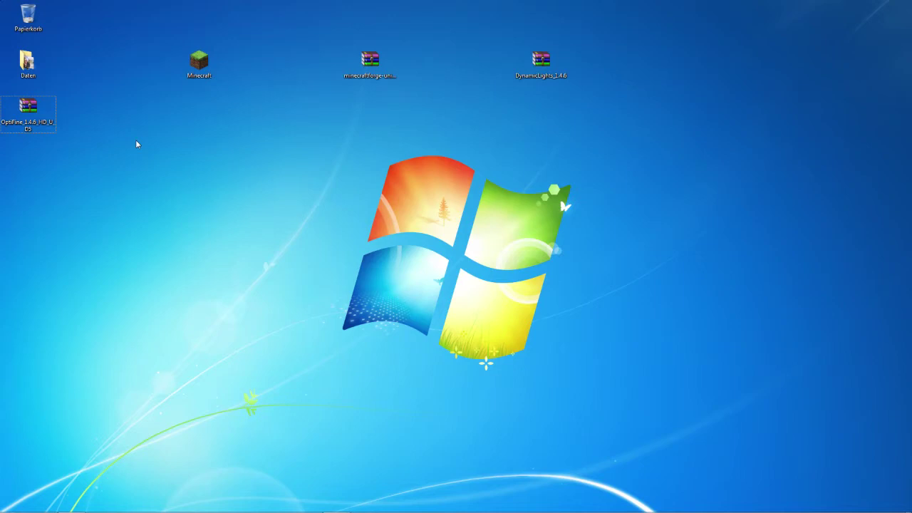
Step: Switch to the browser and read the Dynamic Lights forum post down to its download link
{"action": "key", "text": "alt+Tab"}
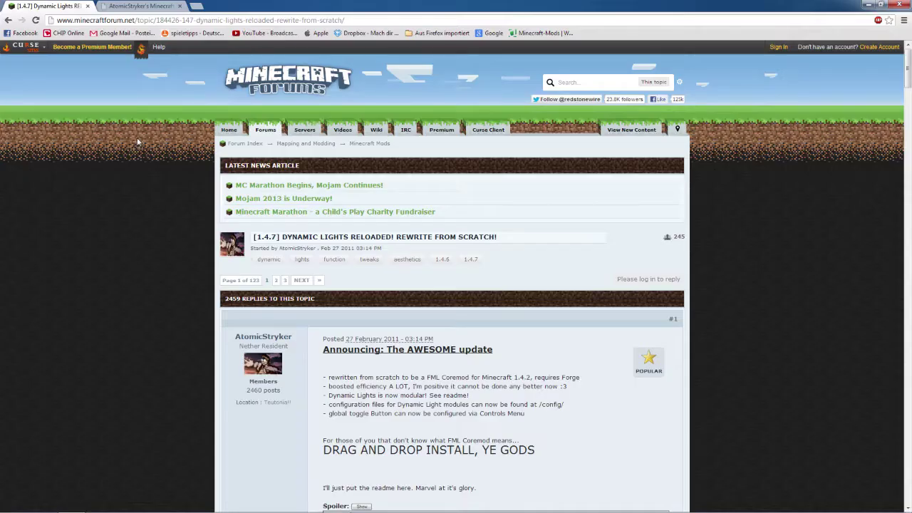
{"action": "scroll", "coordinate": [146, 140], "scroll_direction": "down", "scroll_amount": 3}
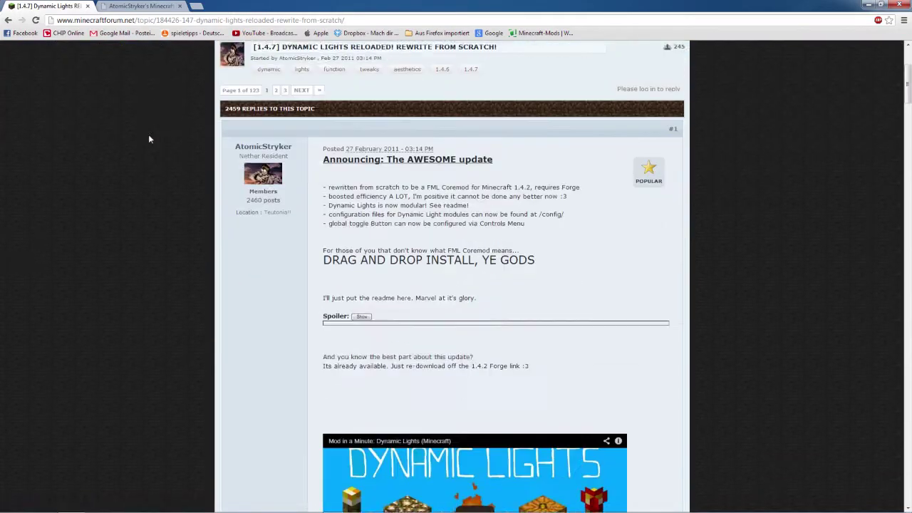
{"action": "scroll", "coordinate": [149, 139], "scroll_direction": "down", "scroll_amount": 7}
{"action": "scroll", "coordinate": [149, 139], "scroll_direction": "up", "scroll_amount": 4}
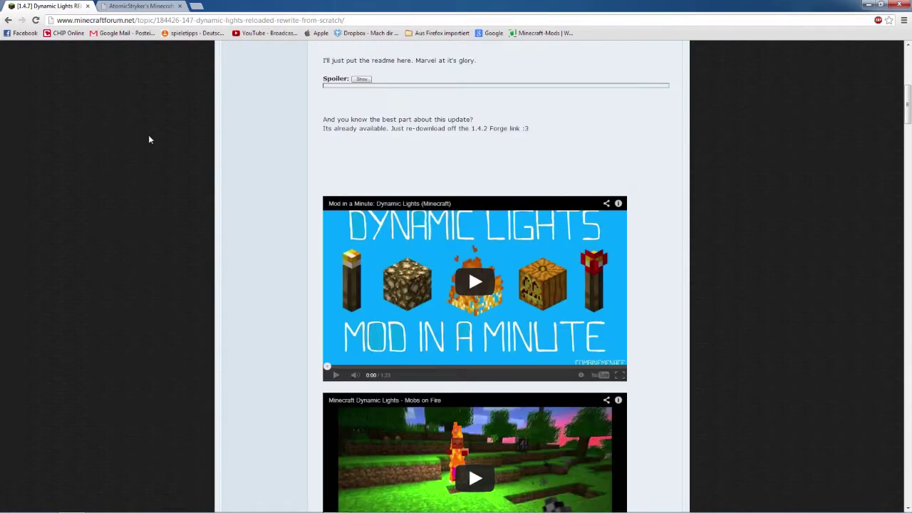
{"action": "scroll", "coordinate": [148, 139], "scroll_direction": "up", "scroll_amount": 3}
{"action": "scroll", "coordinate": [222, 201], "scroll_direction": "down", "scroll_amount": 11}
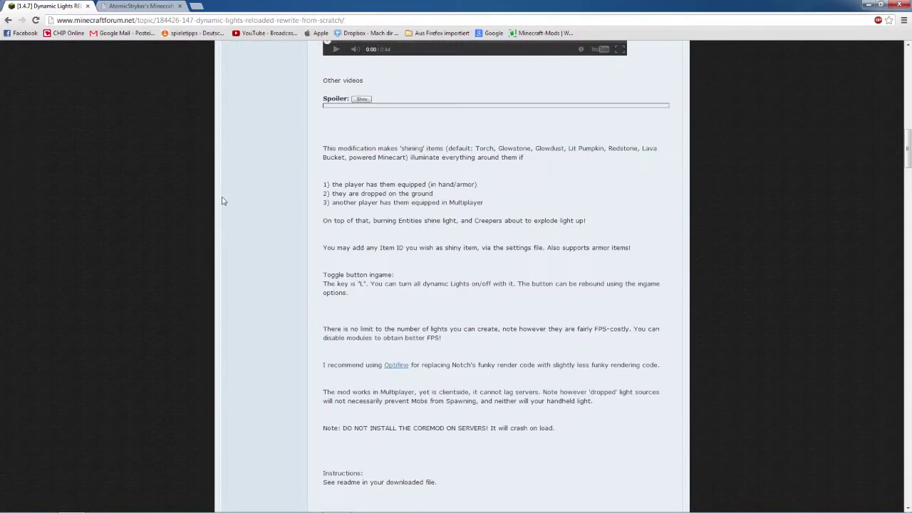
{"action": "scroll", "coordinate": [222, 206], "scroll_direction": "down", "scroll_amount": 3}
{"action": "scroll", "coordinate": [224, 213], "scroll_direction": "down", "scroll_amount": 2}
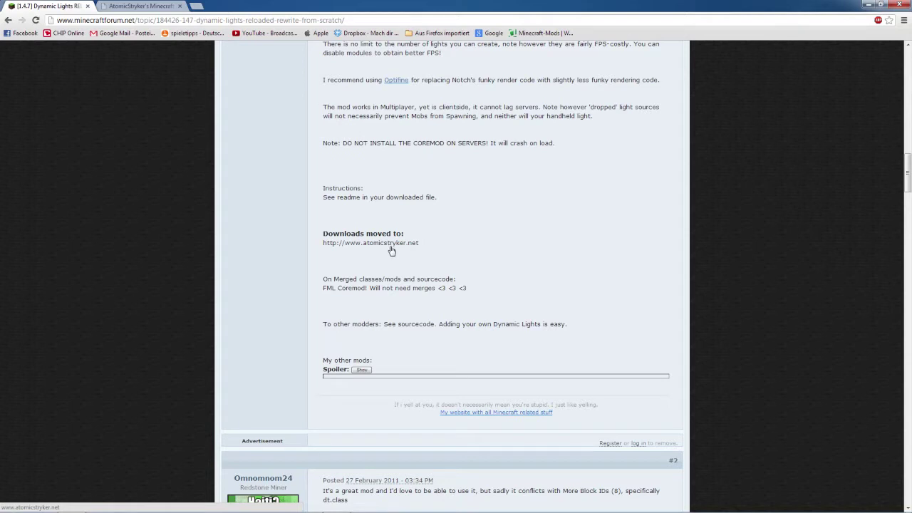
Step: Look at the Dynamic Lights download page on AtomicStryker's site and its Forge builds list, and return to the desktop
{"action": "left_click", "coordinate": [153, 10]}
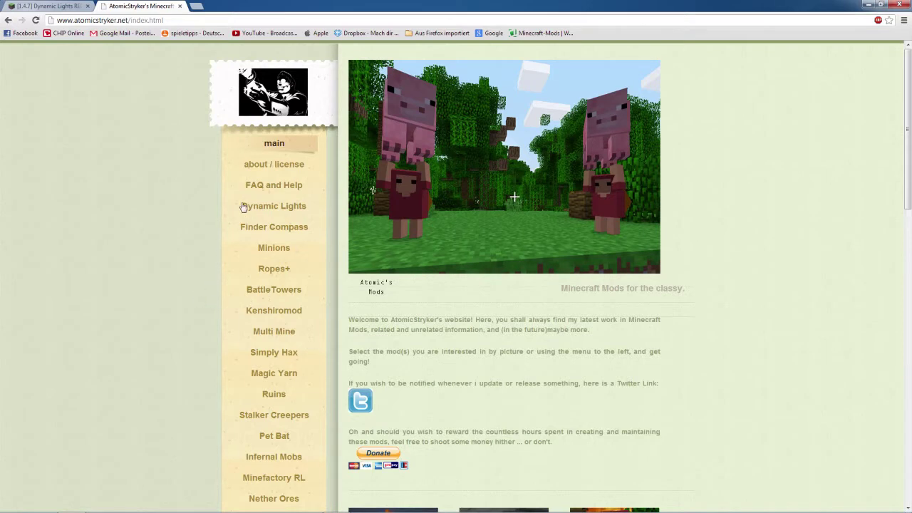
{"action": "left_click", "coordinate": [246, 208]}
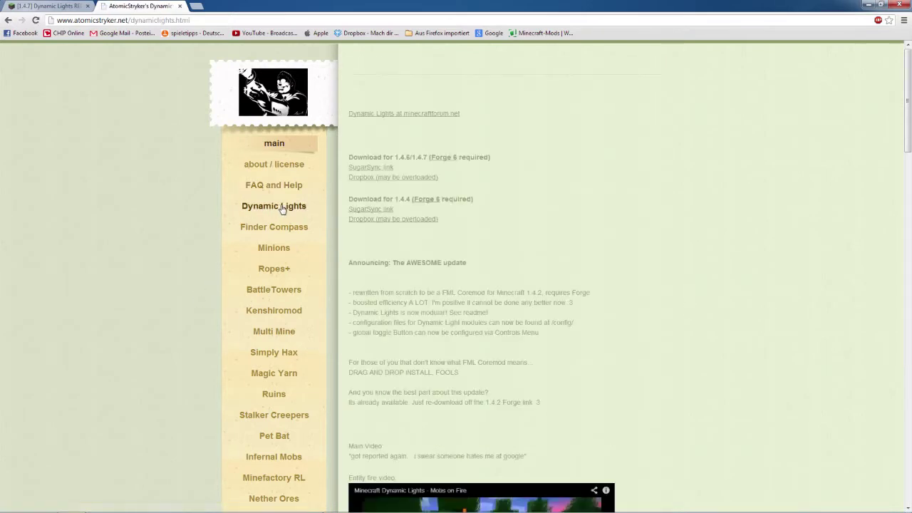
{"action": "left_click", "coordinate": [445, 157]}
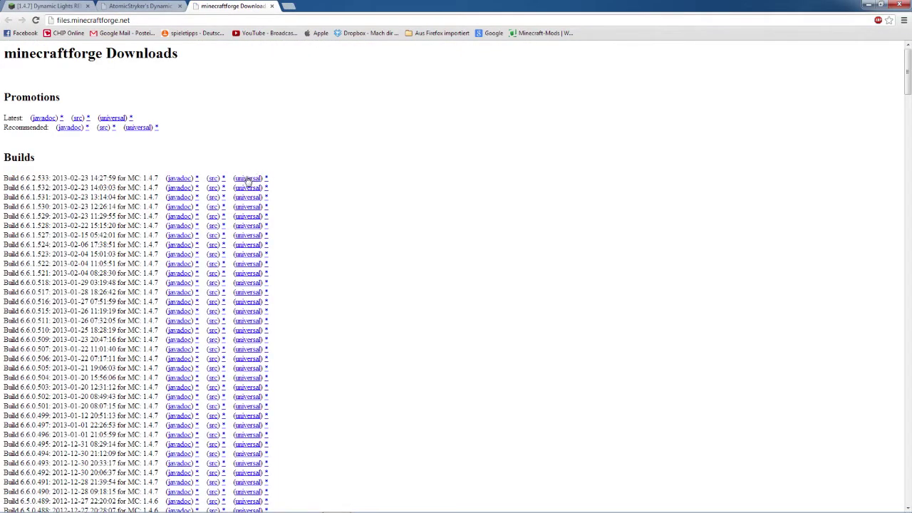
{"action": "left_click", "coordinate": [272, 6]}
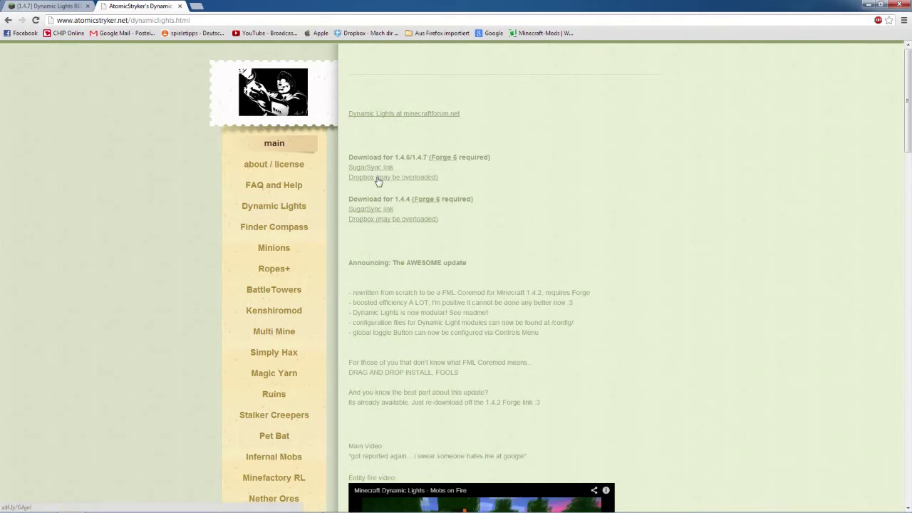
{"action": "left_click", "coordinate": [62, 5]}
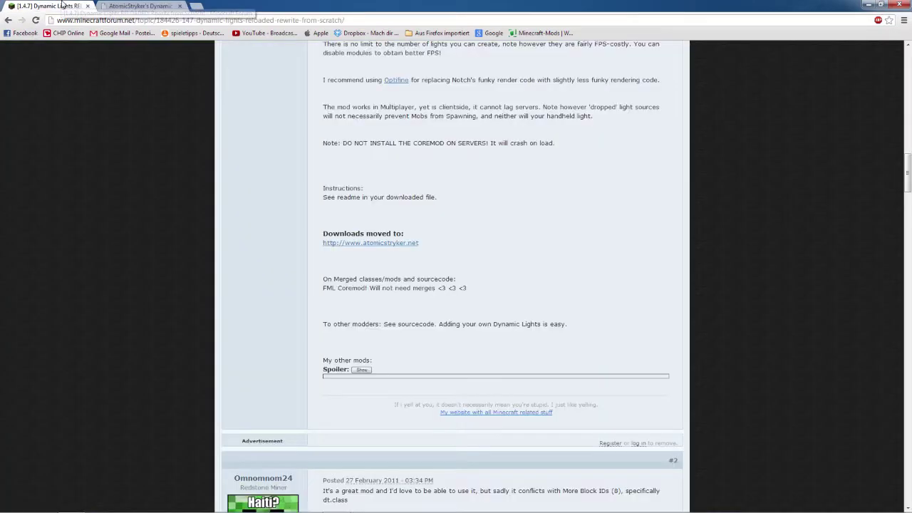
{"action": "left_click", "coordinate": [870, 4]}
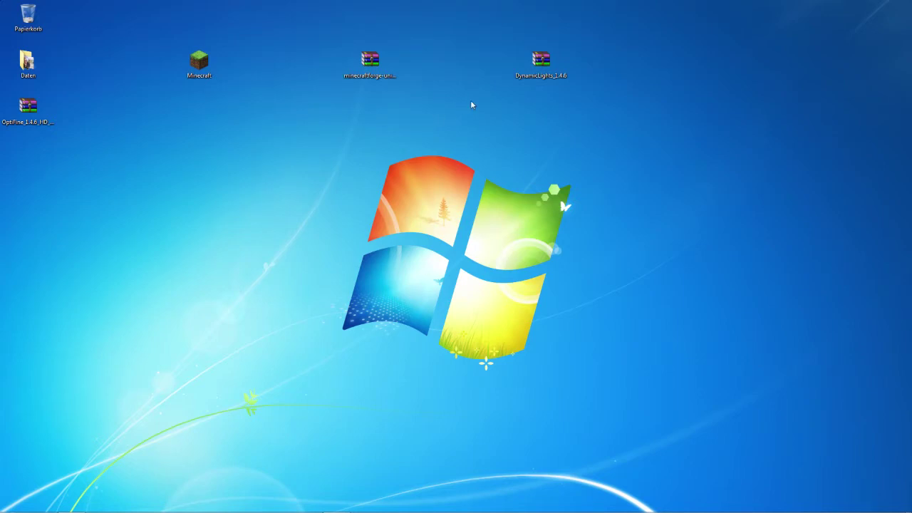
{"action": "left_click", "coordinate": [371, 62]}
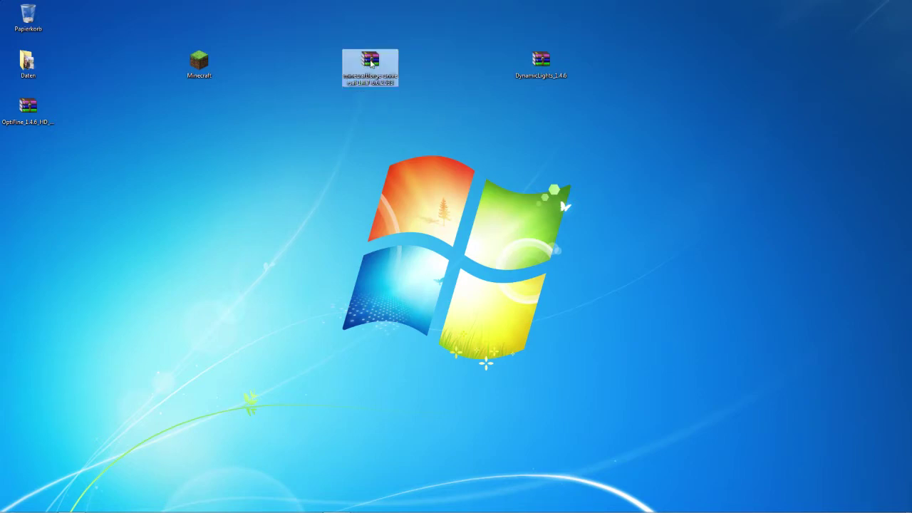
{"action": "left_click", "coordinate": [381, 111]}
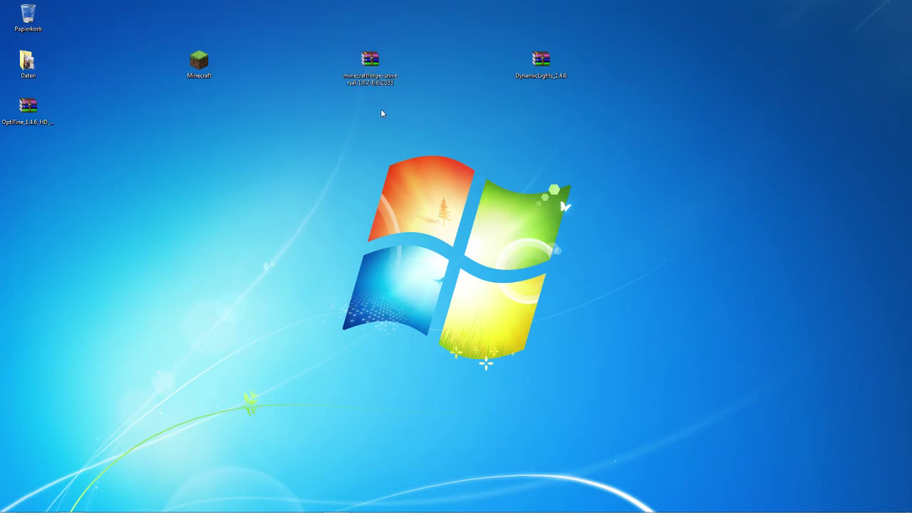
Step: Open the Roaming folder by running %appdata% and go to the bin folder inside .minecraft
{"action": "key", "text": "super+r"}
{"action": "left_click_drag", "start_coordinate": [121, 406], "coordinate": [227, 118]}
{"action": "left_click", "coordinate": [184, 165]}
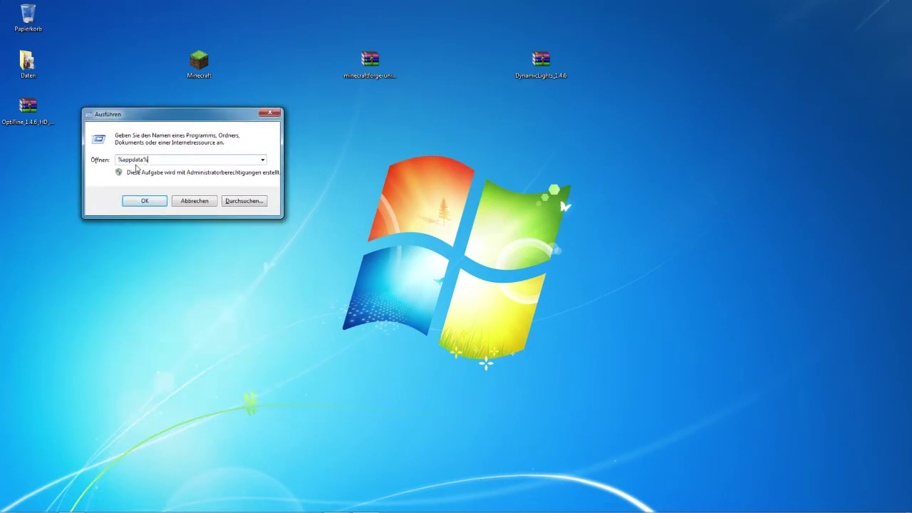
{"action": "left_click", "coordinate": [145, 202]}
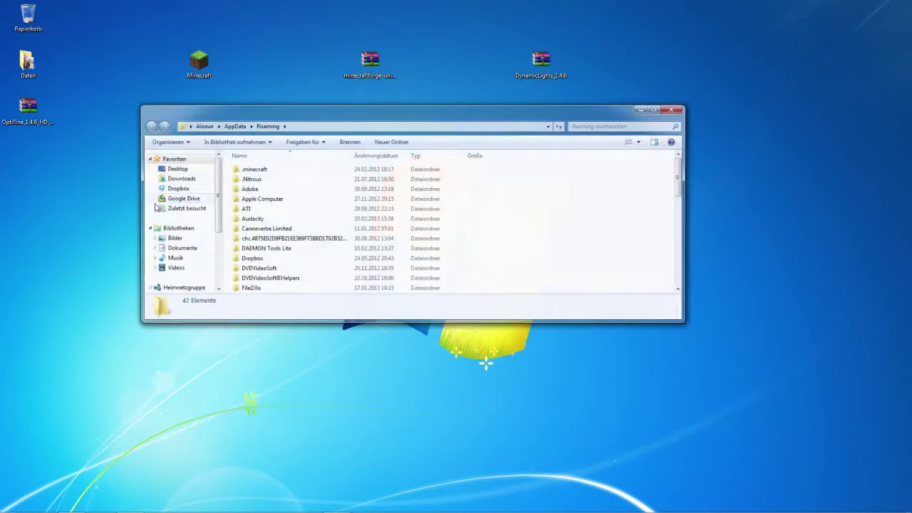
{"action": "left_click_drag", "start_coordinate": [353, 114], "coordinate": [276, 113]}
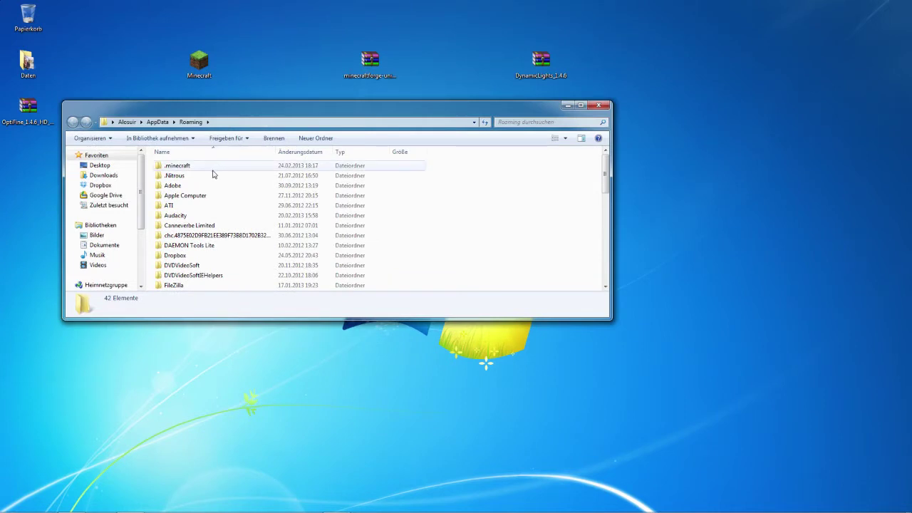
{"action": "double_click", "coordinate": [177, 166]}
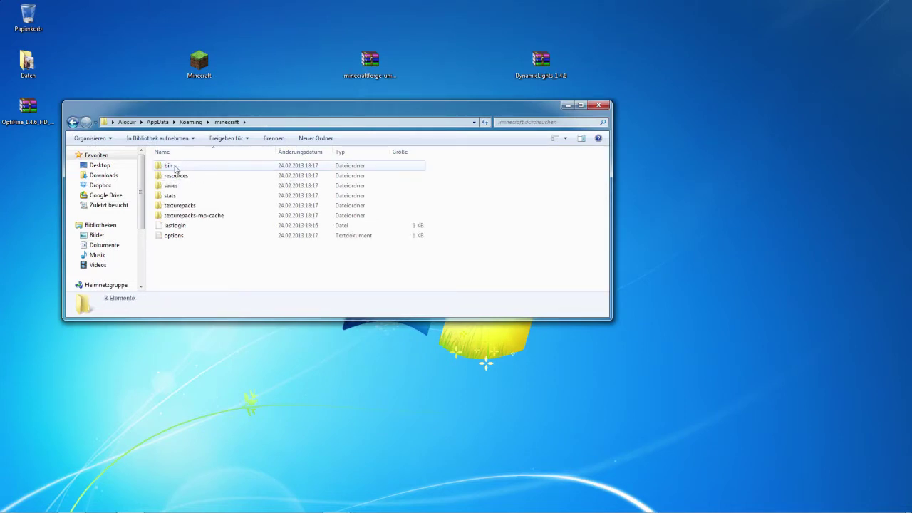
{"action": "double_click", "coordinate": [170, 166]}
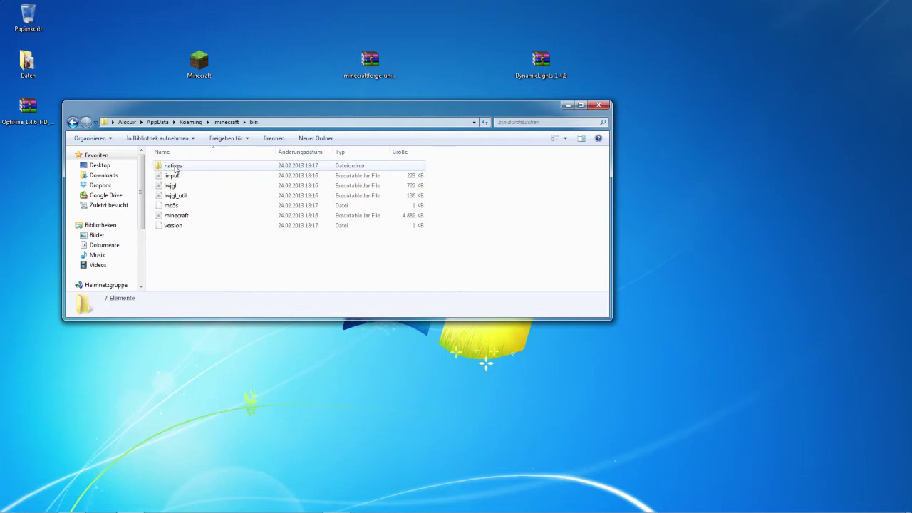
Step: Open minecraft.jar from the bin folder in WinRAR and dismiss the licence reminder
{"action": "right_click", "coordinate": [197, 214]}
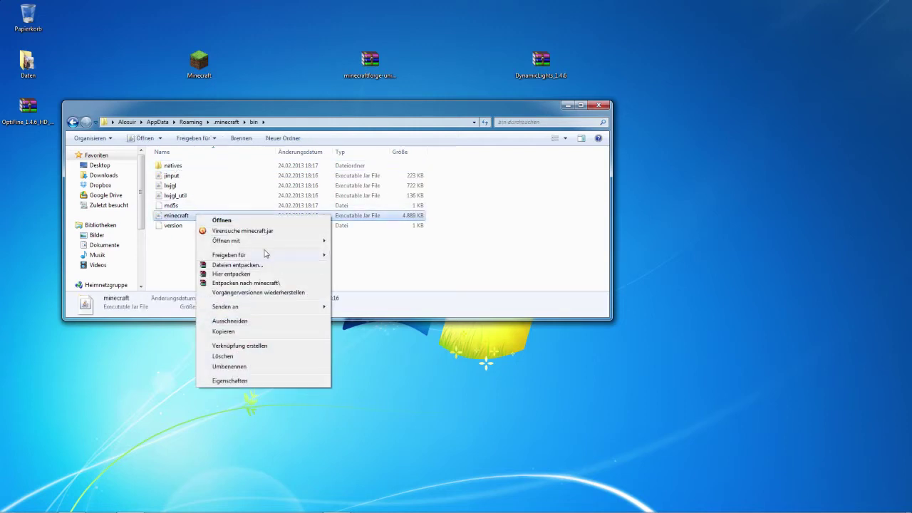
{"action": "mouse_move", "coordinate": [271, 243]}
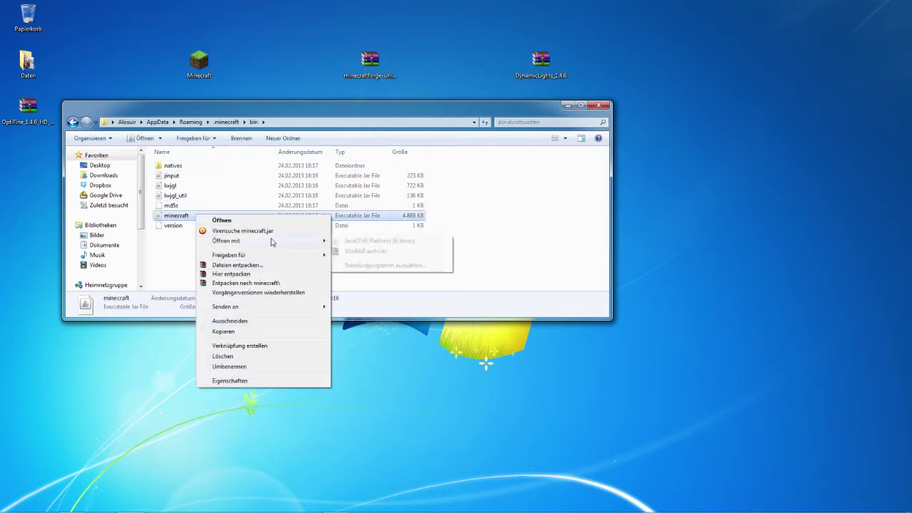
{"action": "left_click", "coordinate": [372, 254]}
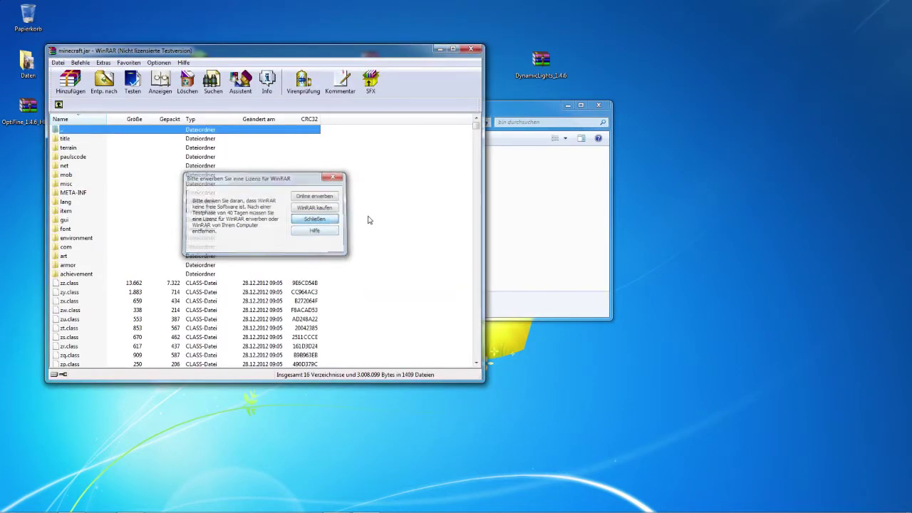
{"action": "left_click", "coordinate": [334, 194]}
Step: Delete the META-INF folder from the minecraft.jar archive
{"action": "left_click", "coordinate": [74, 193]}
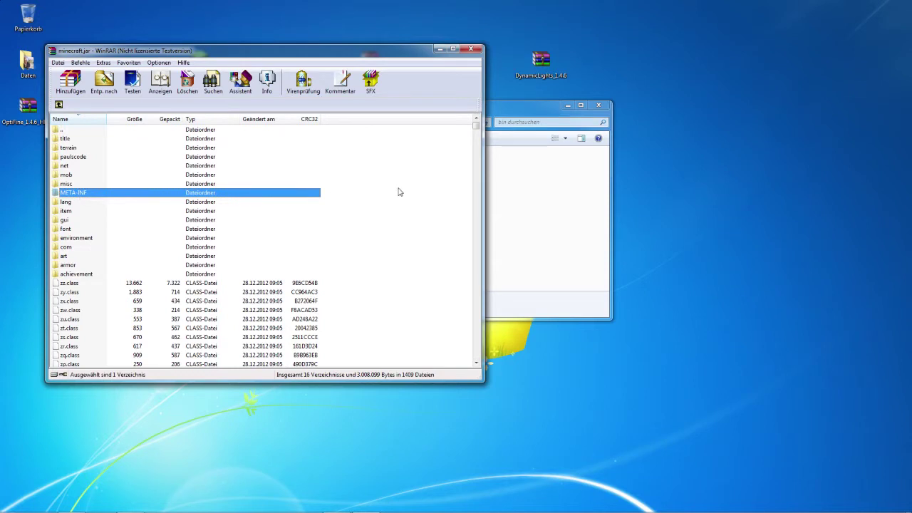
{"action": "key", "text": "Delete"}
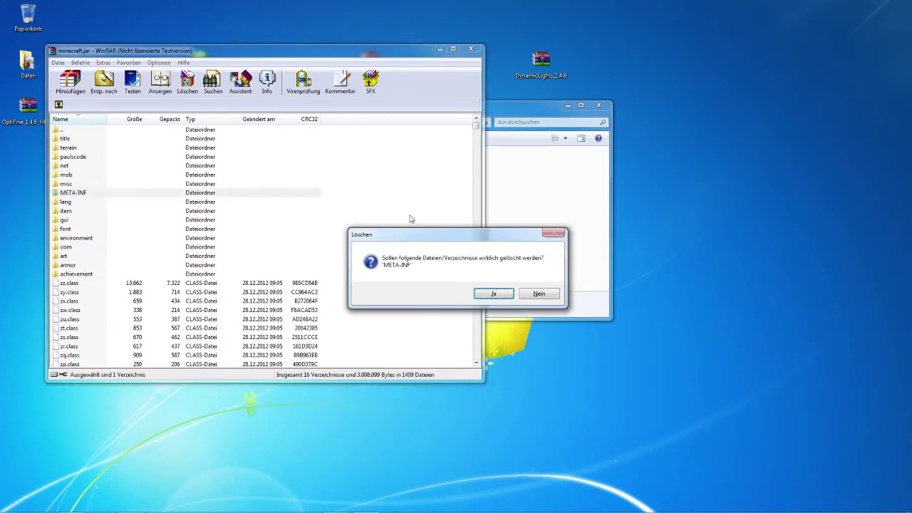
{"action": "left_click", "coordinate": [504, 295]}
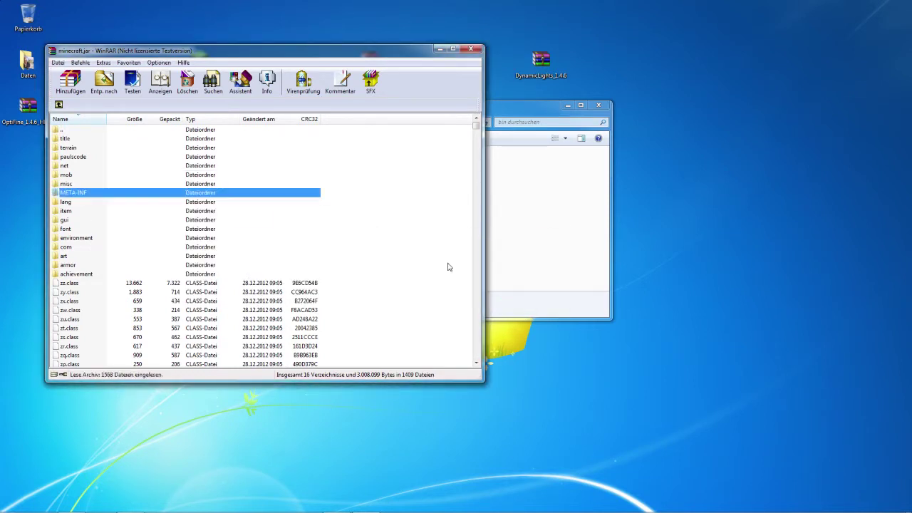
Step: Open the minecraftforge-universal-1.4.7-6.6.2.533 archive from the desktop and arrange it side by side with minecraft.jar
{"action": "left_click_drag", "start_coordinate": [376, 60], "coordinate": [333, 99]}
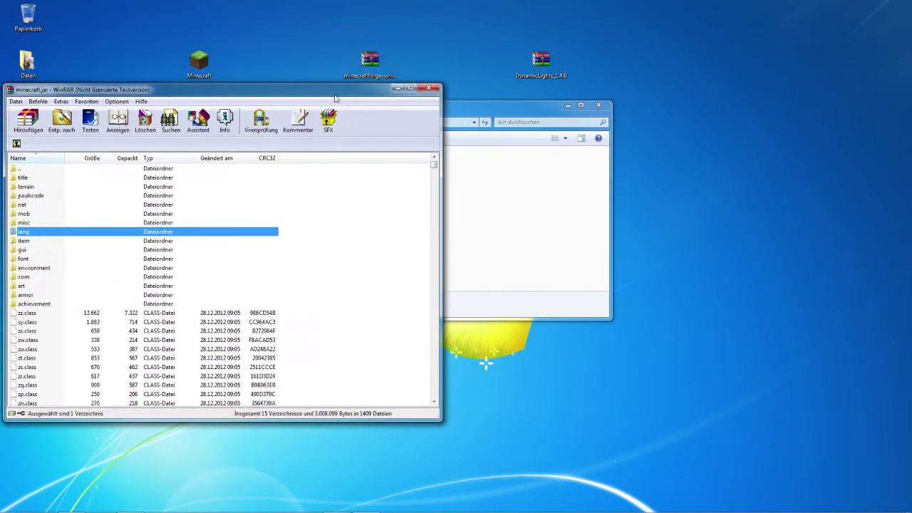
{"action": "double_click", "coordinate": [372, 66]}
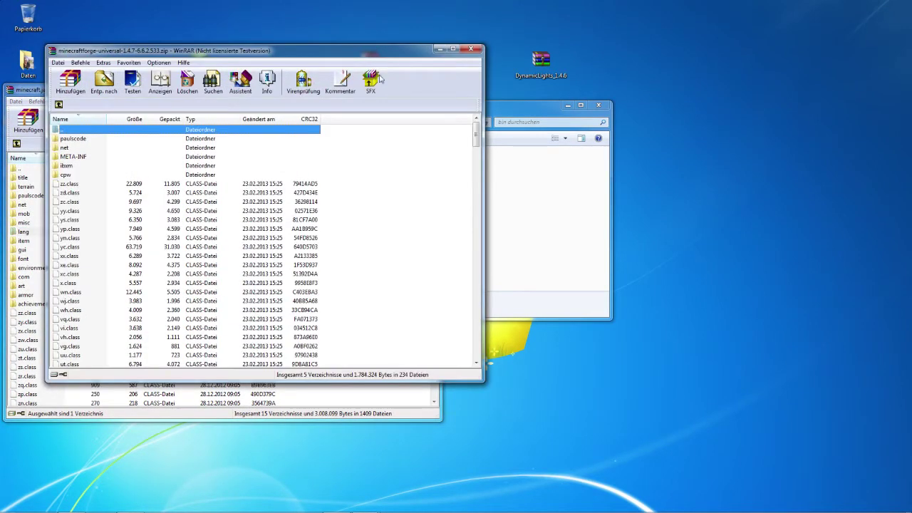
{"action": "left_click", "coordinate": [370, 207]}
{"action": "left_click_drag", "start_coordinate": [309, 57], "coordinate": [751, 99]}
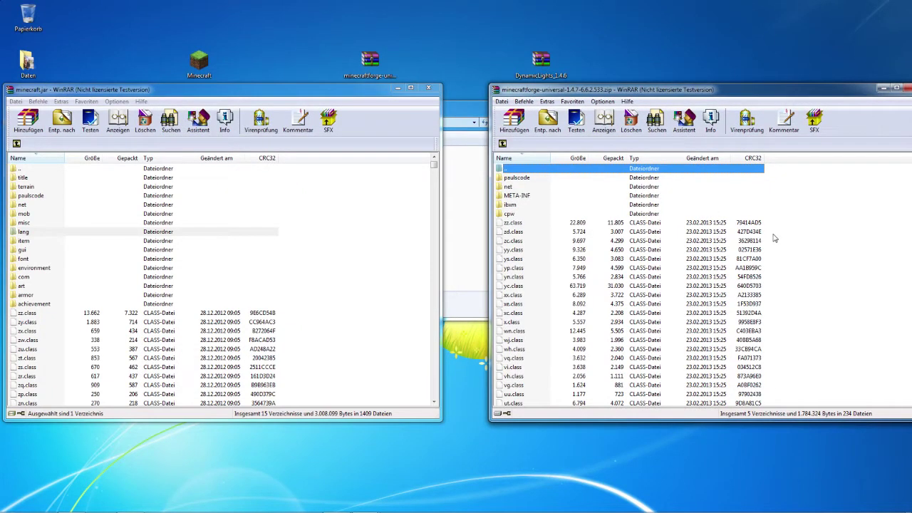
Step: Add all files and folders from the Forge archive to minecraft.jar with the default archive settings, and close the Forge archive
{"action": "key", "text": "ctrl+a"}
{"action": "left_click_drag", "start_coordinate": [651, 195], "coordinate": [275, 216]}
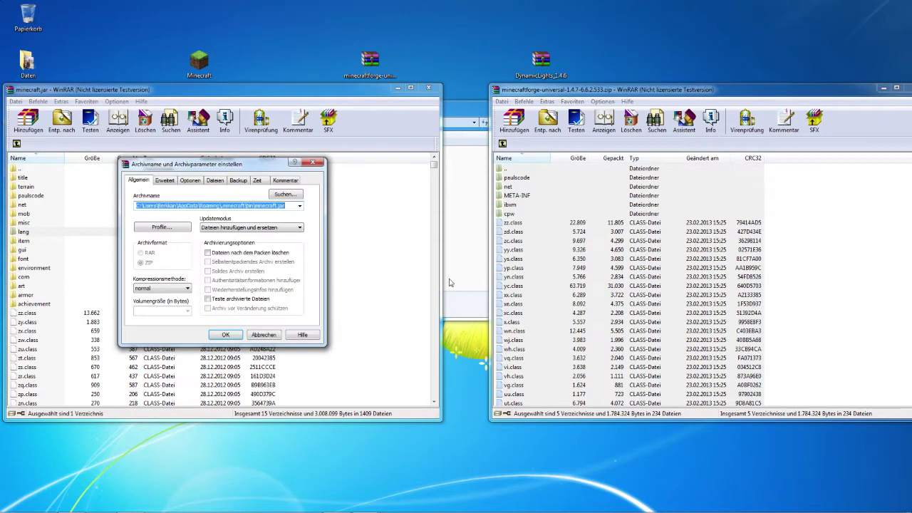
{"action": "left_click", "coordinate": [225, 334]}
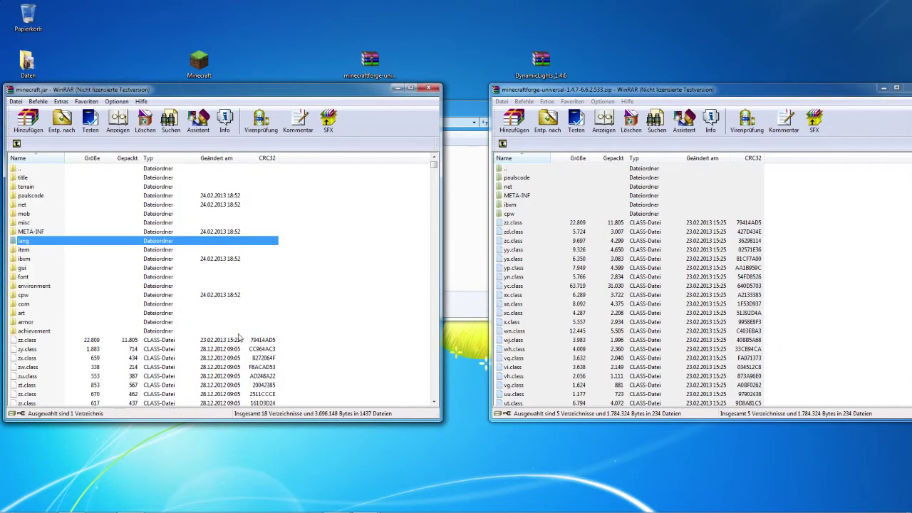
{"action": "left_click_drag", "start_coordinate": [892, 90], "coordinate": [800, 89]}
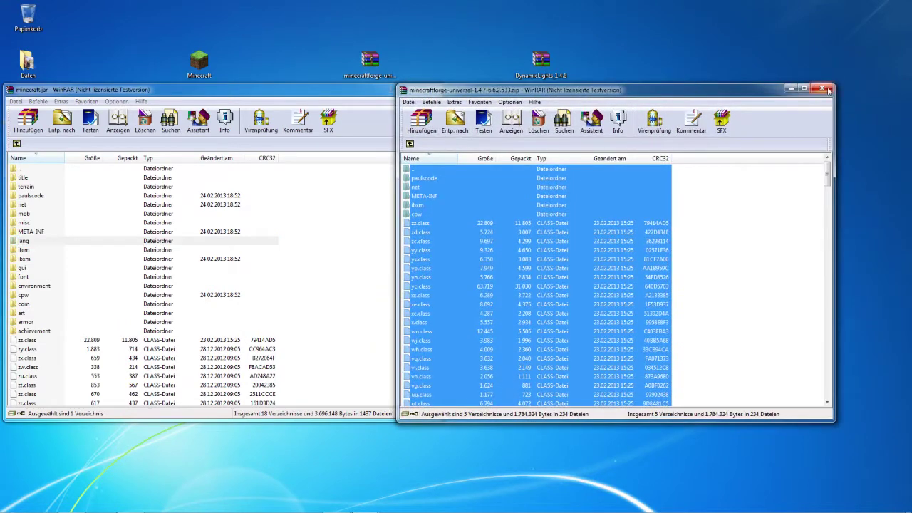
{"action": "left_click", "coordinate": [829, 89]}
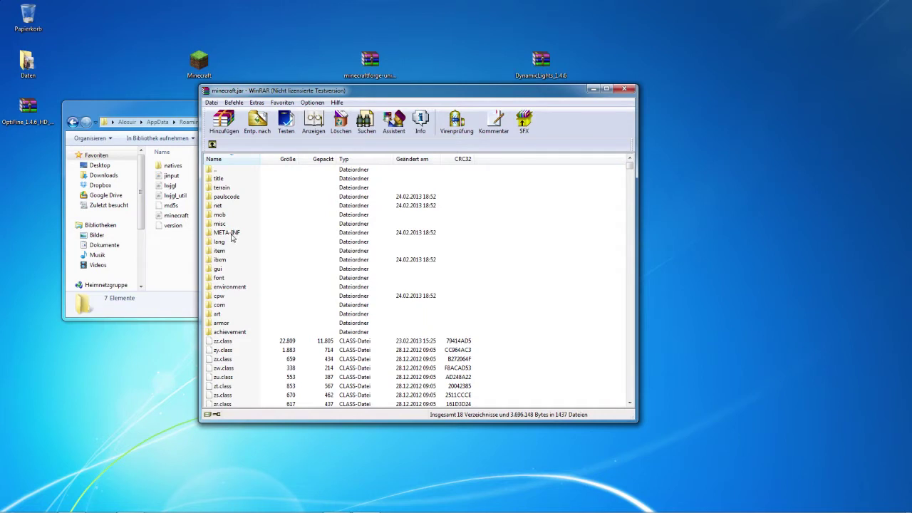
Step: Delete the META-INF folder added with the Forge files from minecraft.jar, then close the archive and minimize the bin folder window
{"action": "left_click", "coordinate": [232, 237]}
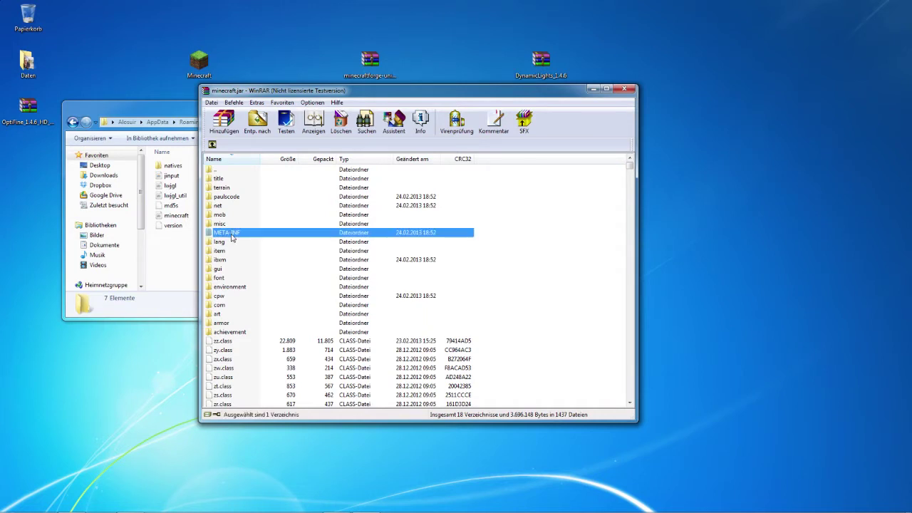
{"action": "key", "text": "Delete"}
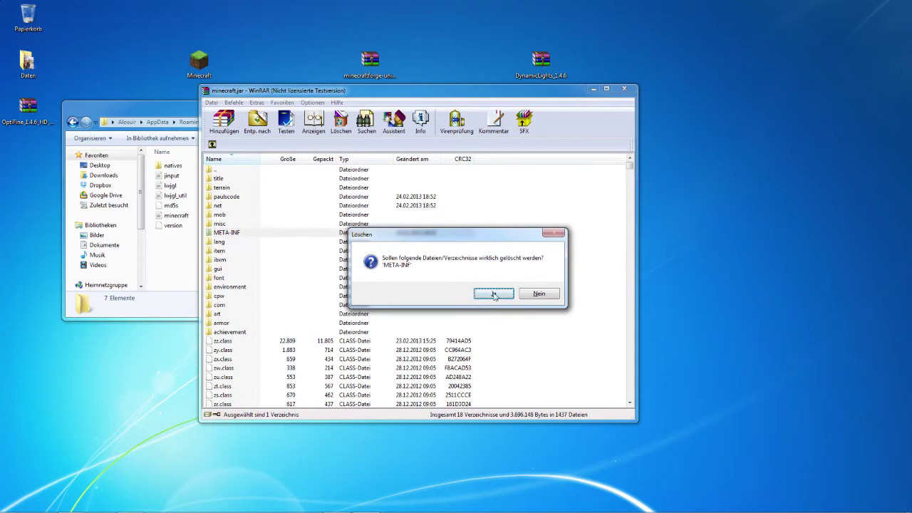
{"action": "left_click", "coordinate": [493, 294]}
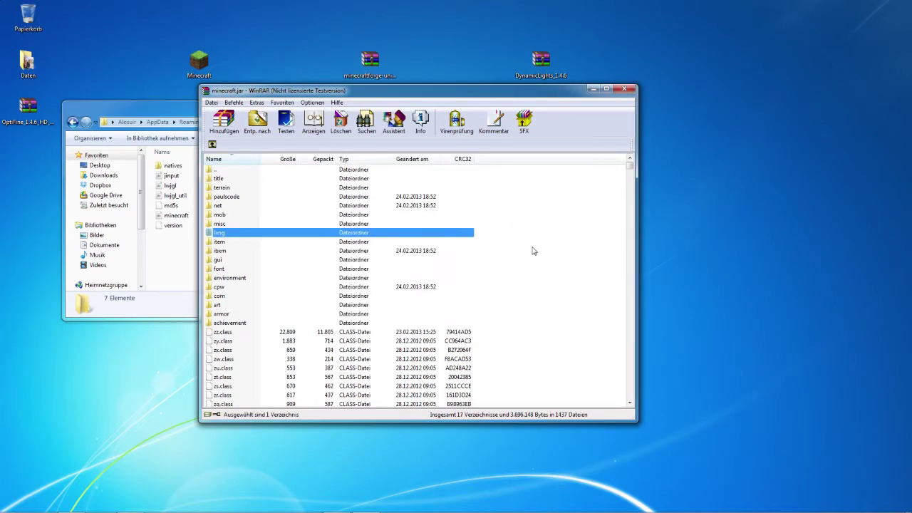
{"action": "left_click", "coordinate": [633, 91]}
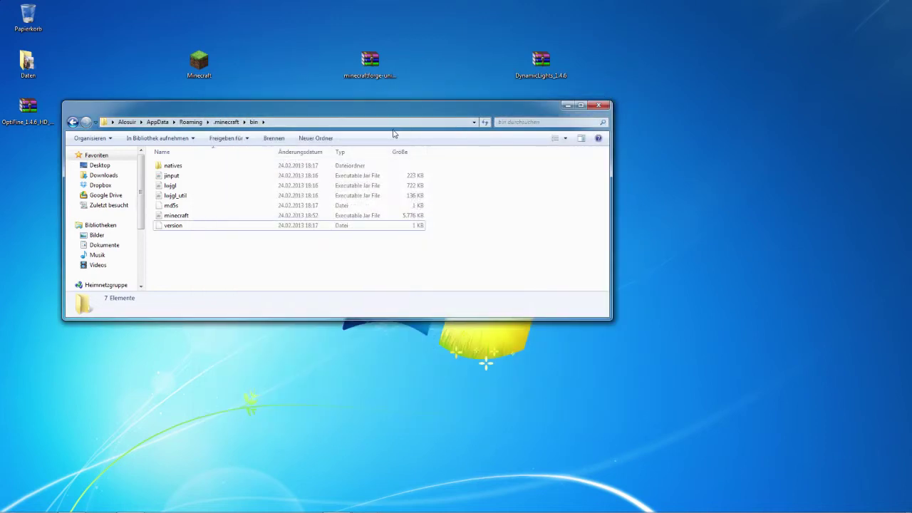
{"action": "left_click", "coordinate": [567, 107]}
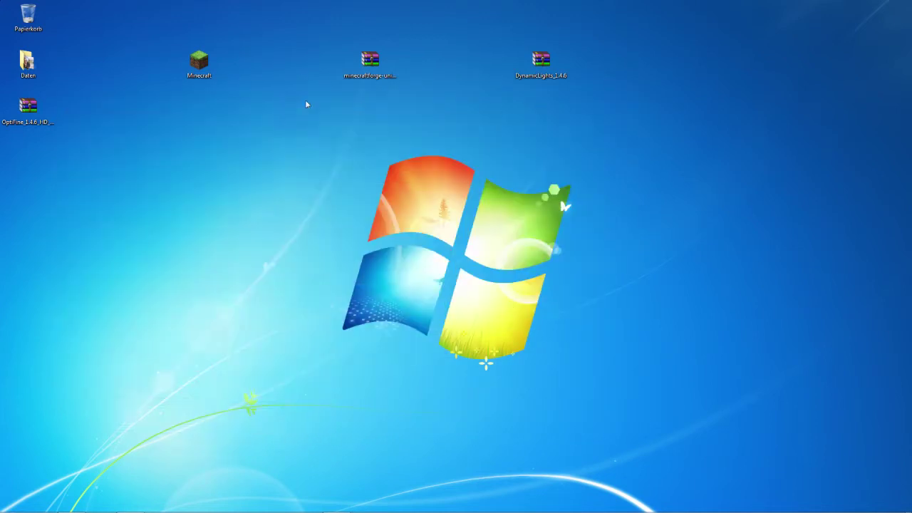
Step: Start Minecraft from the desktop, log in with the saved account, and quit the game from its main menu once Forge has loaded
{"action": "left_click", "coordinate": [202, 71]}
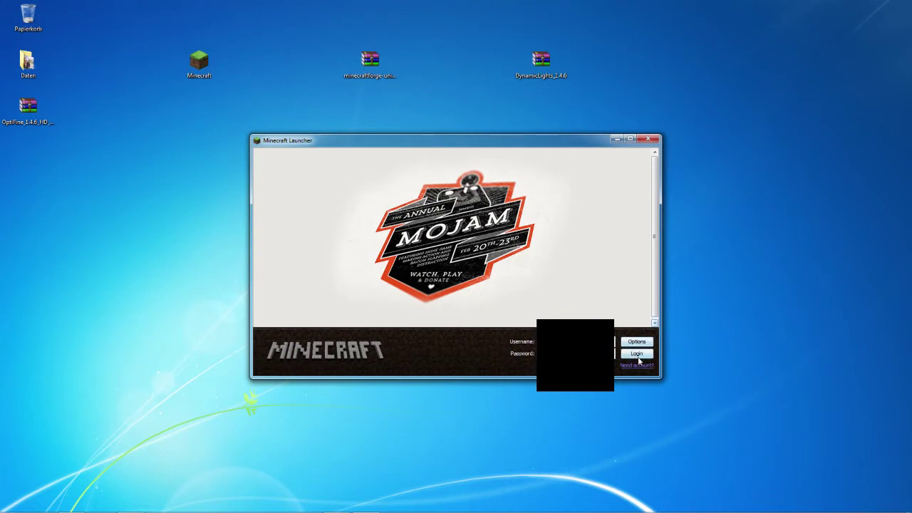
{"action": "left_click", "coordinate": [637, 356]}
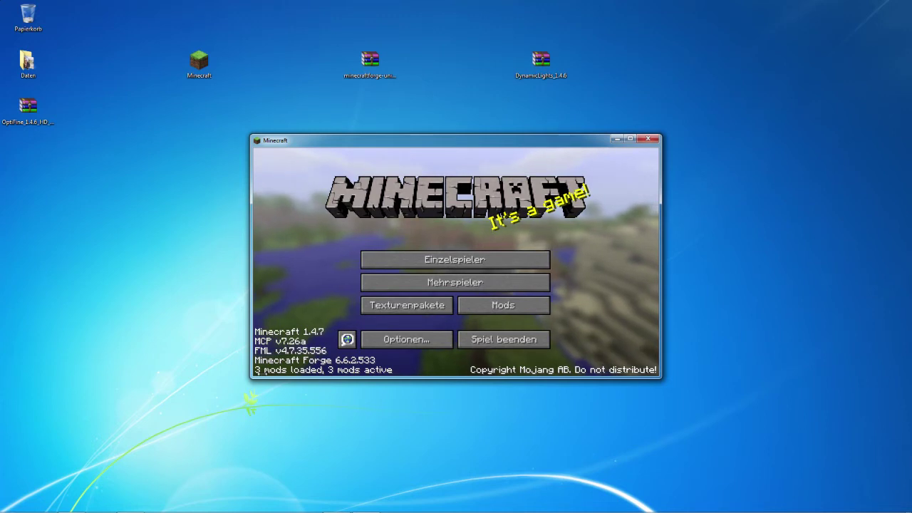
{"action": "left_click", "coordinate": [512, 341]}
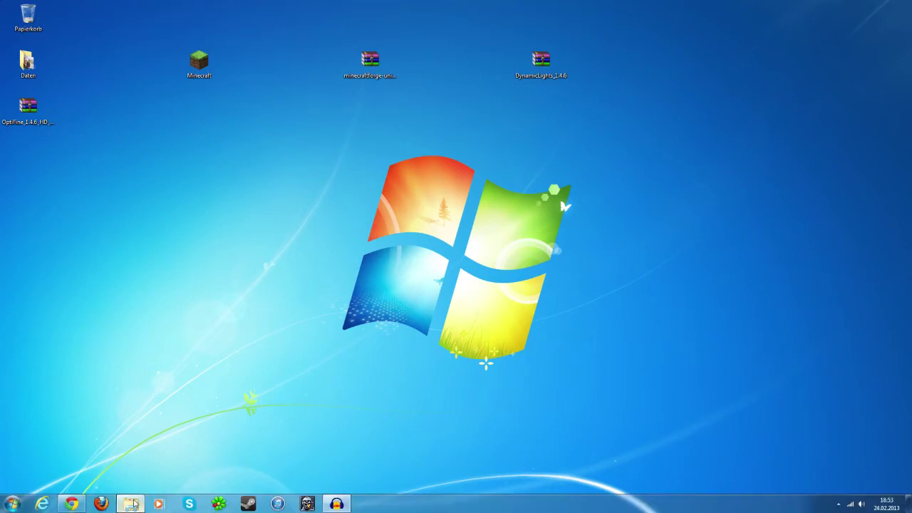
Step: Restore the bin folder window, go up to the .minecraft folder, and place the window clear of the desktop archives
{"action": "left_click", "coordinate": [130, 503]}
{"action": "left_click_drag", "start_coordinate": [385, 142], "coordinate": [391, 148]}
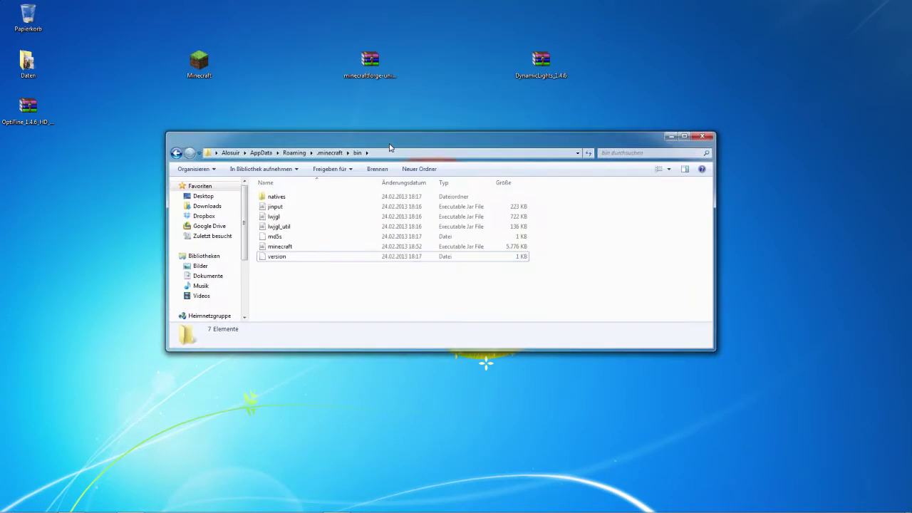
{"action": "left_click", "coordinate": [336, 155]}
{"action": "left_click", "coordinate": [680, 247]}
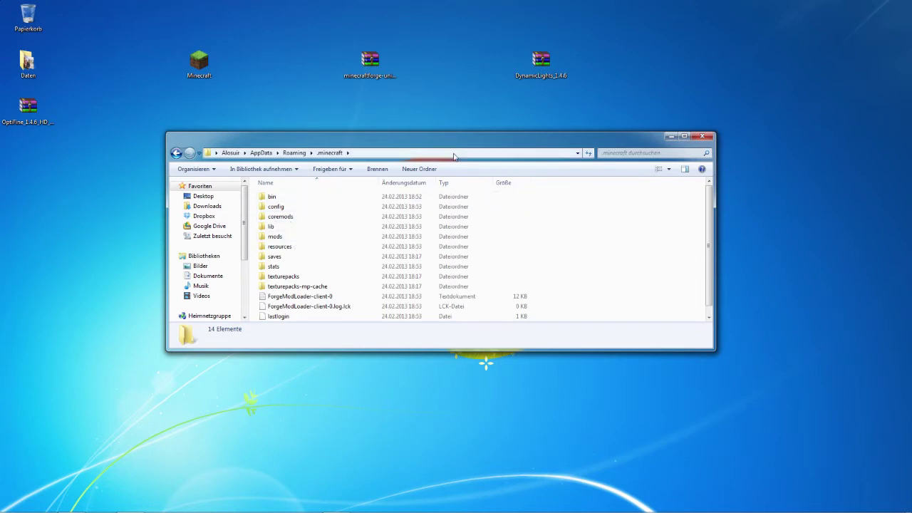
{"action": "left_click_drag", "start_coordinate": [453, 142], "coordinate": [357, 130]}
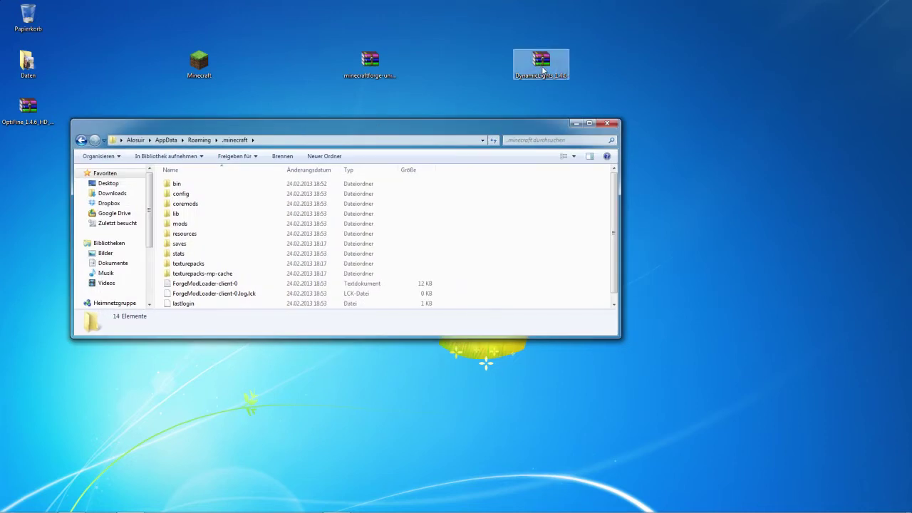
Step: Open the DynamicLights_1.4.6 archive from the desktop, place it beside the .minecraft folder, and go into its coremods folder
{"action": "double_click", "coordinate": [543, 70]}
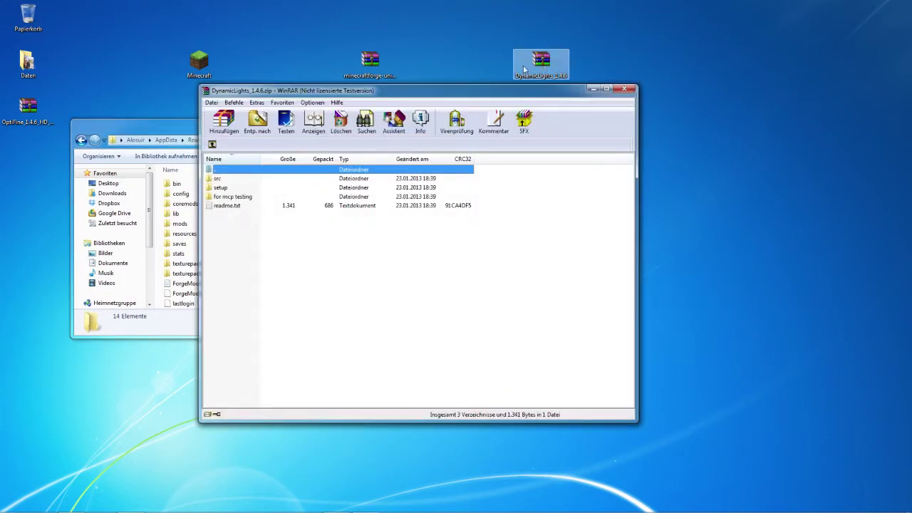
{"action": "left_click", "coordinate": [482, 261]}
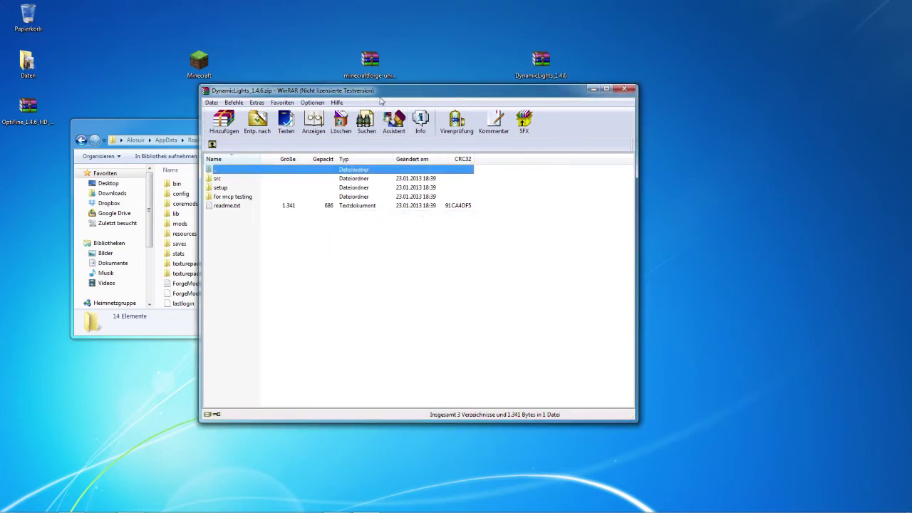
{"action": "left_click_drag", "start_coordinate": [381, 102], "coordinate": [565, 109]}
{"action": "double_click", "coordinate": [408, 200]}
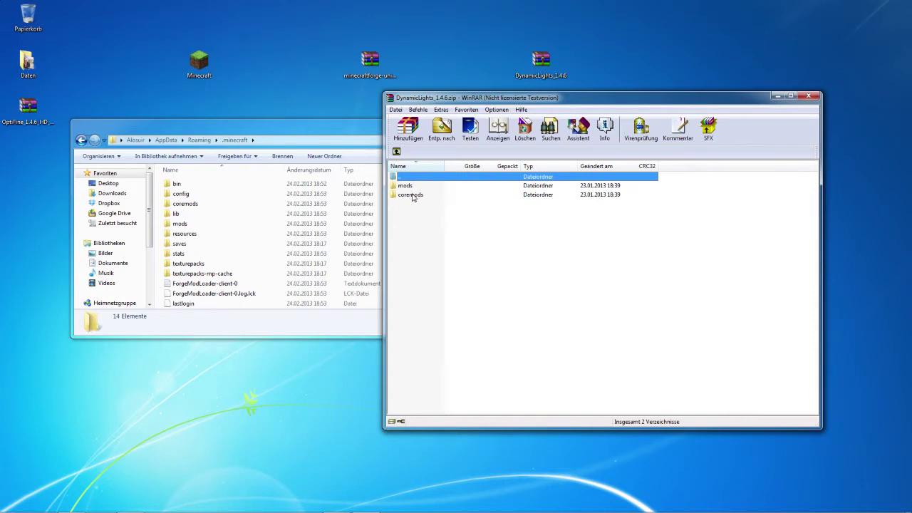
{"action": "double_click", "coordinate": [412, 195]}
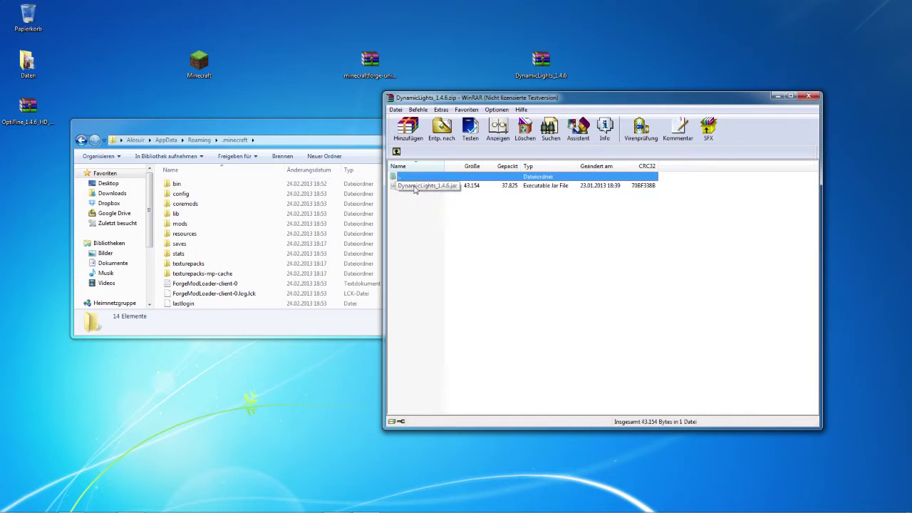
Step: Extract DynamicLights_1.4.6.jar into the coremods folder of .minecraft, check it there, and close the archive and folder windows
{"action": "left_click_drag", "start_coordinate": [415, 188], "coordinate": [212, 204]}
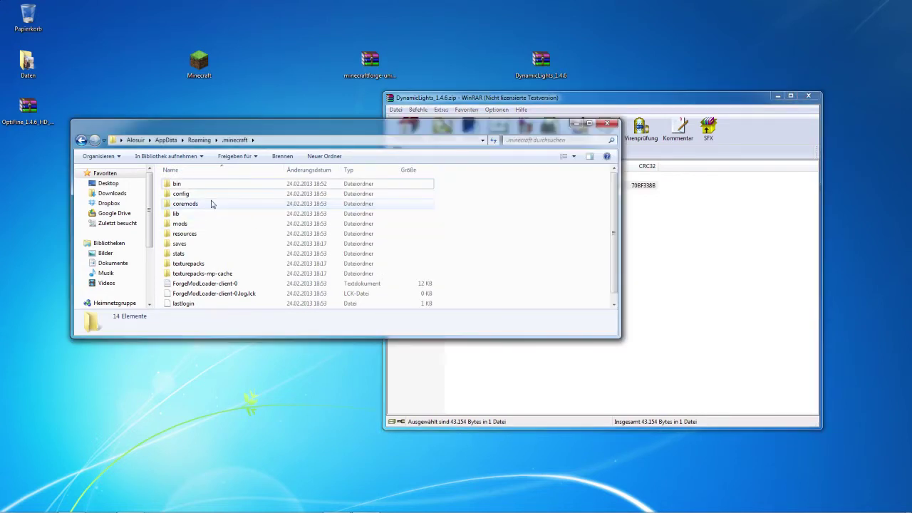
{"action": "double_click", "coordinate": [211, 205]}
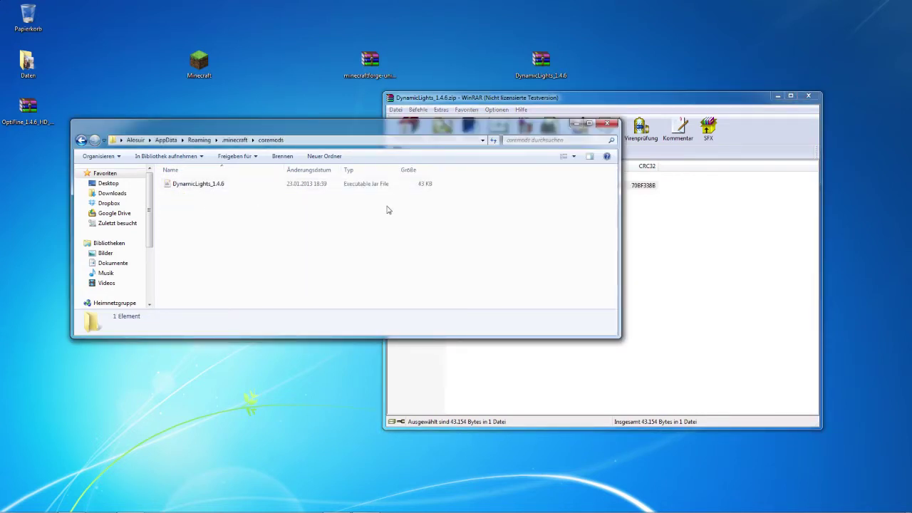
{"action": "key", "text": "BackSpace"}
{"action": "left_click", "coordinate": [808, 96]}
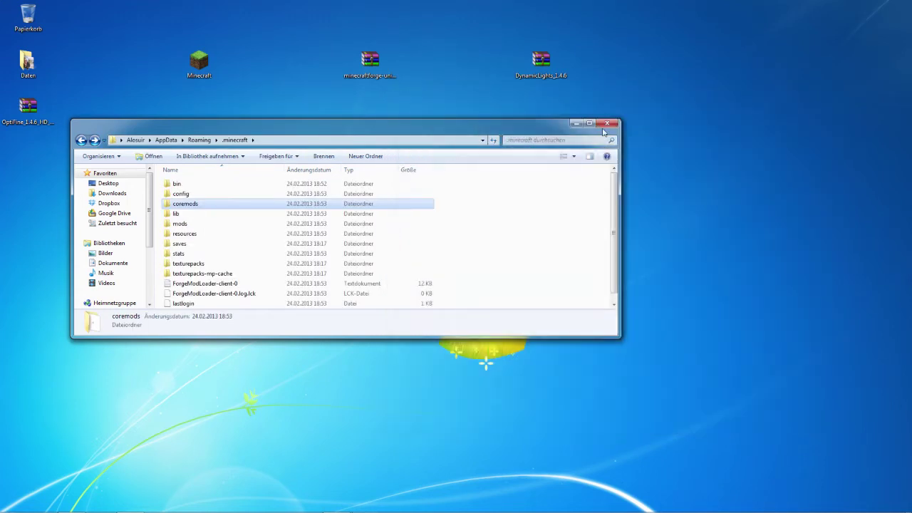
{"action": "left_click", "coordinate": [607, 125]}
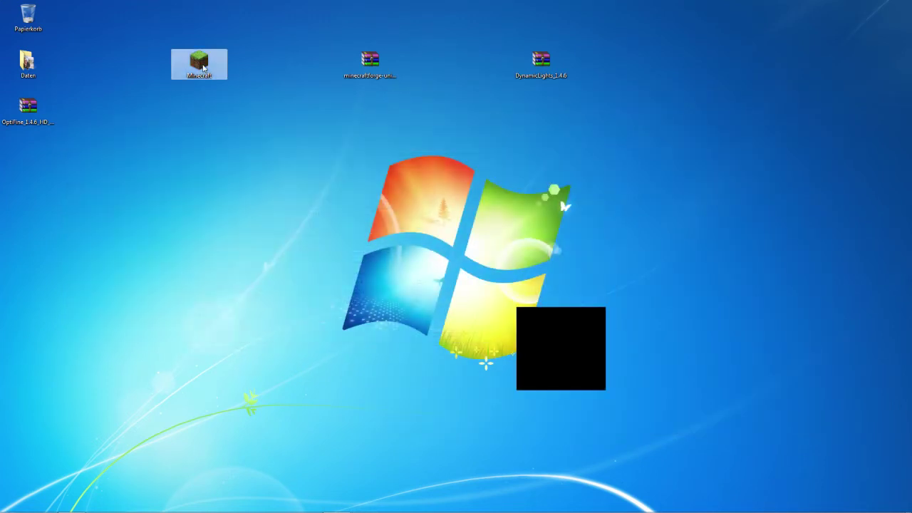
Step: Start Minecraft, log in with the saved account, and check the mod list for the Dynamic Lights mods
{"action": "double_click", "coordinate": [201, 64]}
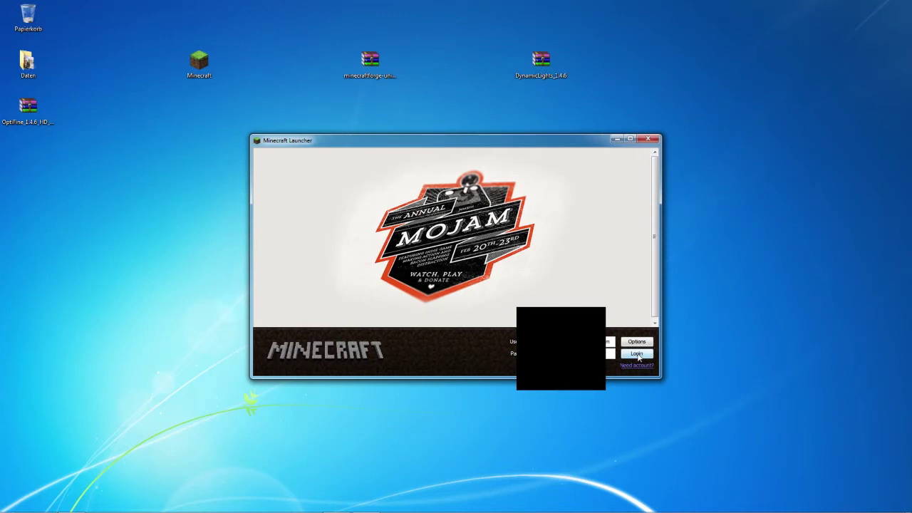
{"action": "left_click", "coordinate": [638, 354]}
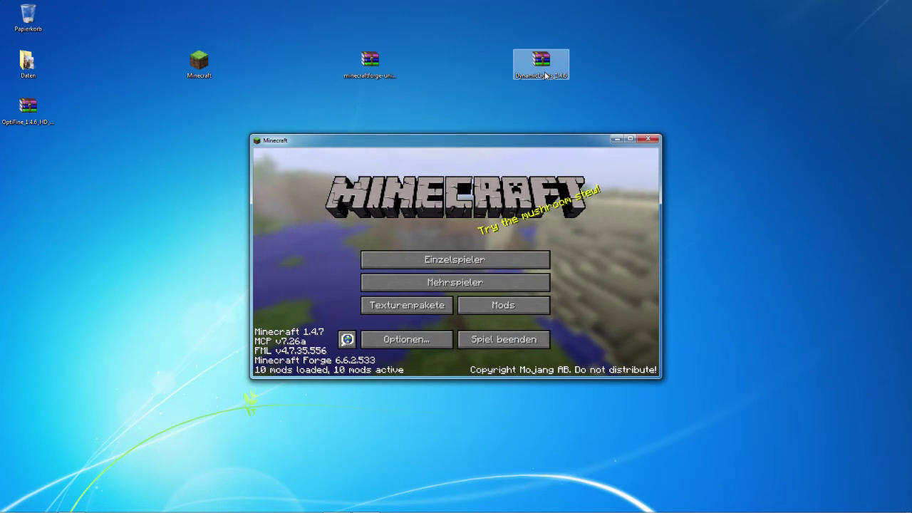
{"action": "left_click", "coordinate": [490, 309]}
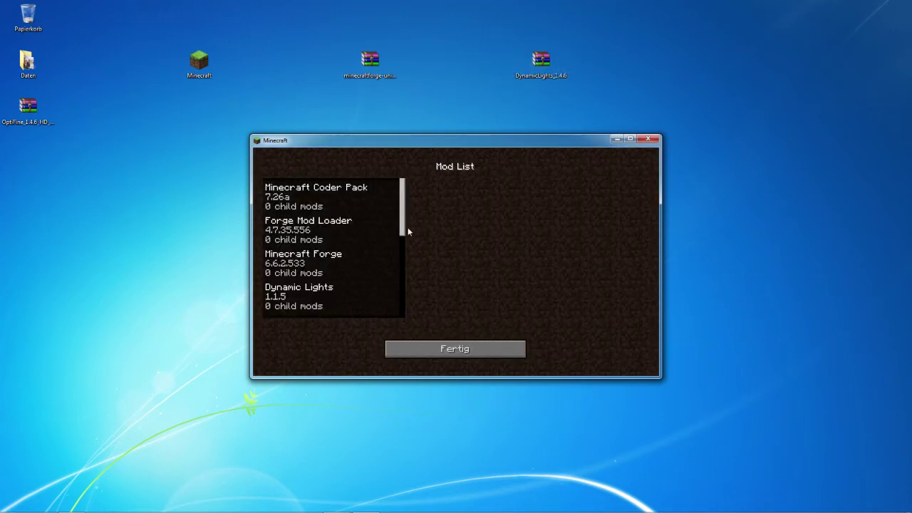
{"action": "left_click_drag", "start_coordinate": [409, 231], "coordinate": [397, 293]}
{"action": "left_click", "coordinate": [456, 349]}
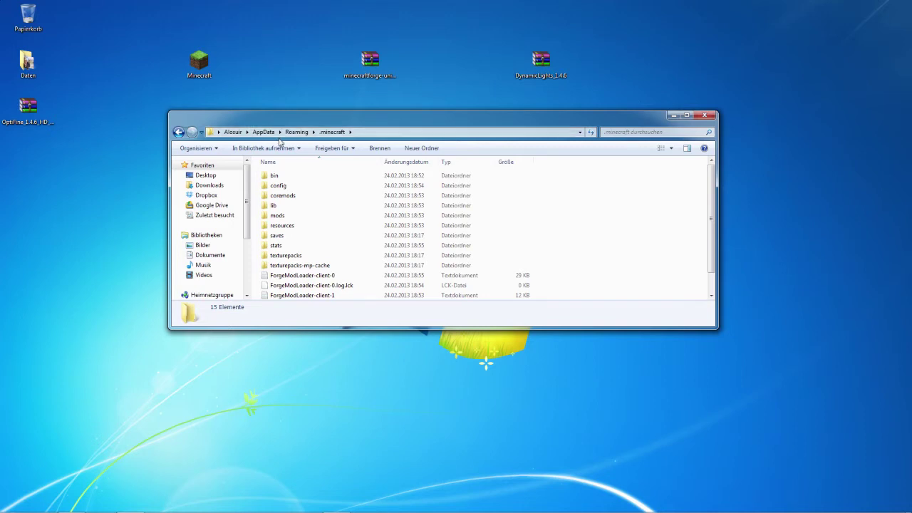
Step: Go into the bin folder of .minecraft and open minecraft.jar with WinRAR
{"action": "left_click_drag", "start_coordinate": [344, 119], "coordinate": [326, 110]}
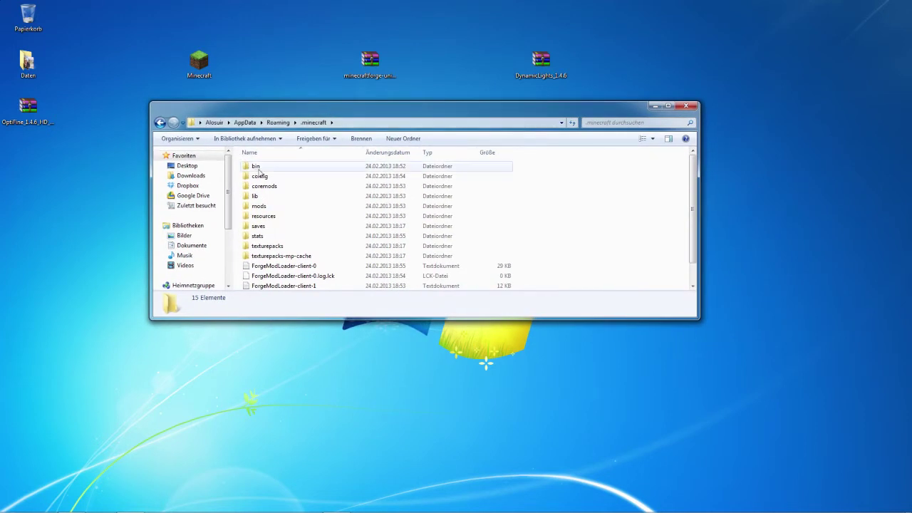
{"action": "double_click", "coordinate": [261, 168]}
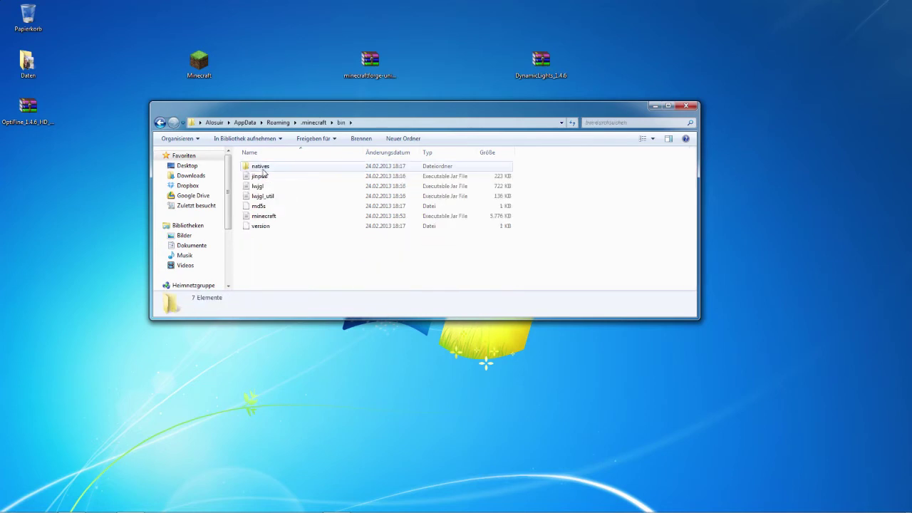
{"action": "right_click", "coordinate": [273, 216]}
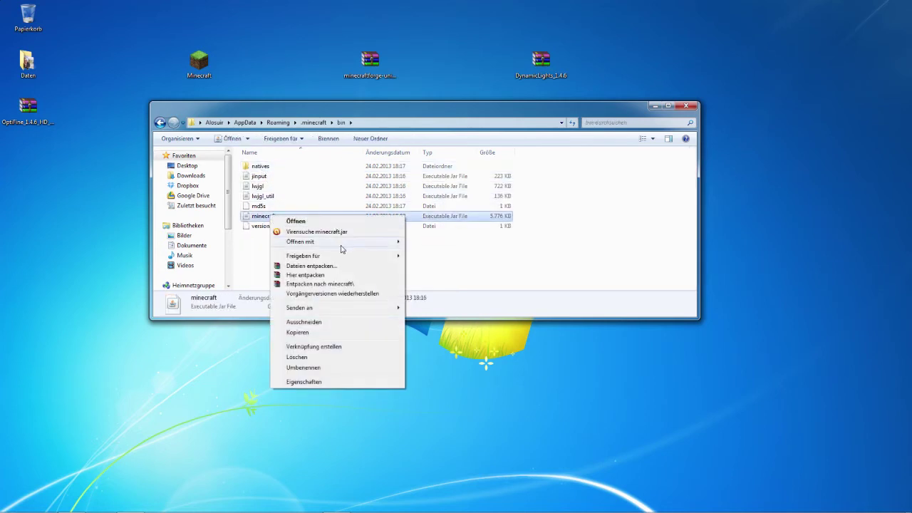
{"action": "mouse_move", "coordinate": [343, 242]}
{"action": "left_click", "coordinate": [439, 252]}
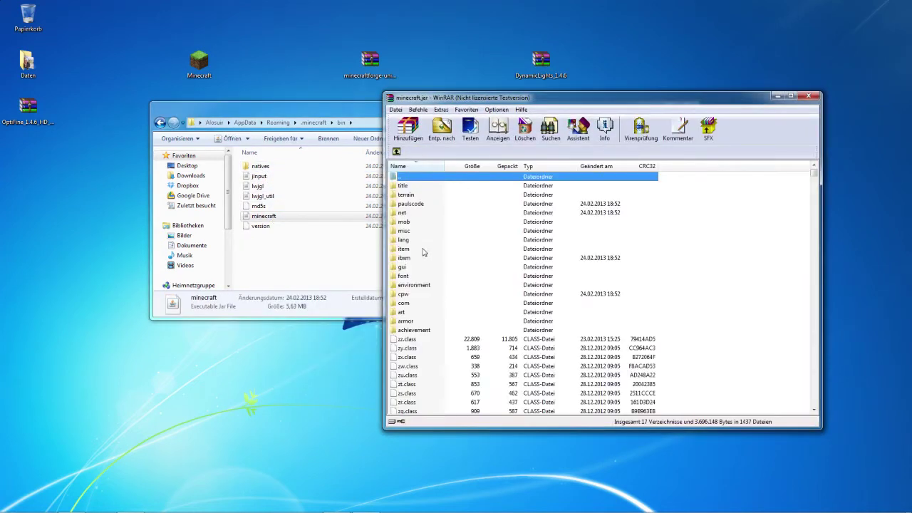
Step: Open the OptiFine_1.4.6_HD_U_D5 archive from the desktop and dismiss the WinRAR licence reminder
{"action": "double_click", "coordinate": [29, 109]}
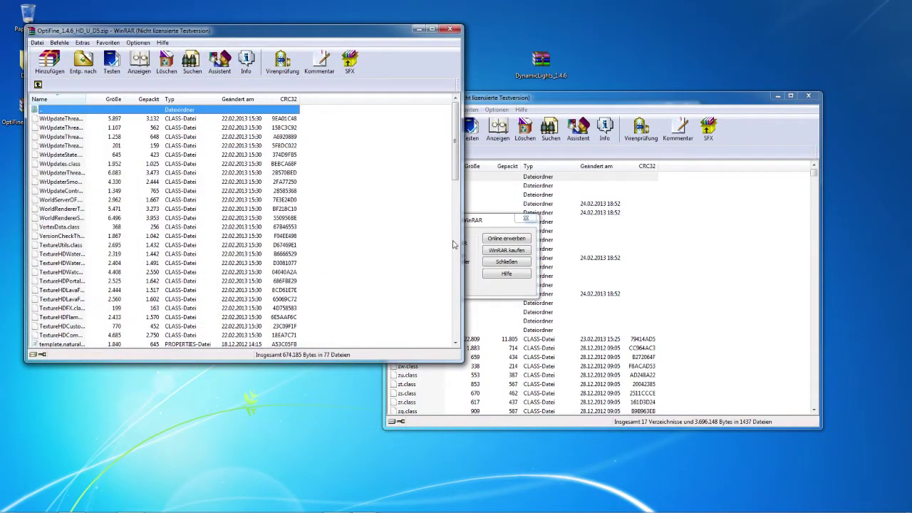
{"action": "left_click", "coordinate": [519, 265]}
{"action": "left_click", "coordinate": [293, 202]}
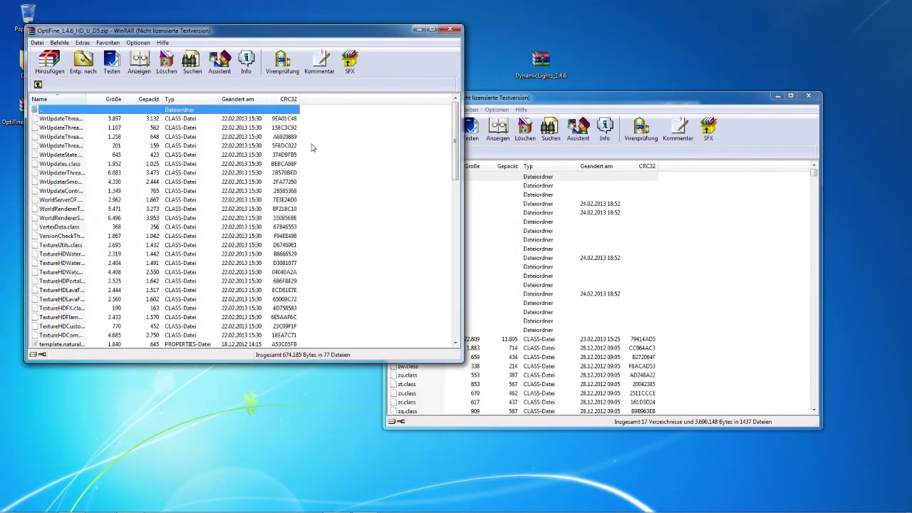
Step: Add all OptiFine files to minecraft.jar with the default archive settings, and close both archives
{"action": "key", "text": "ctrl+a"}
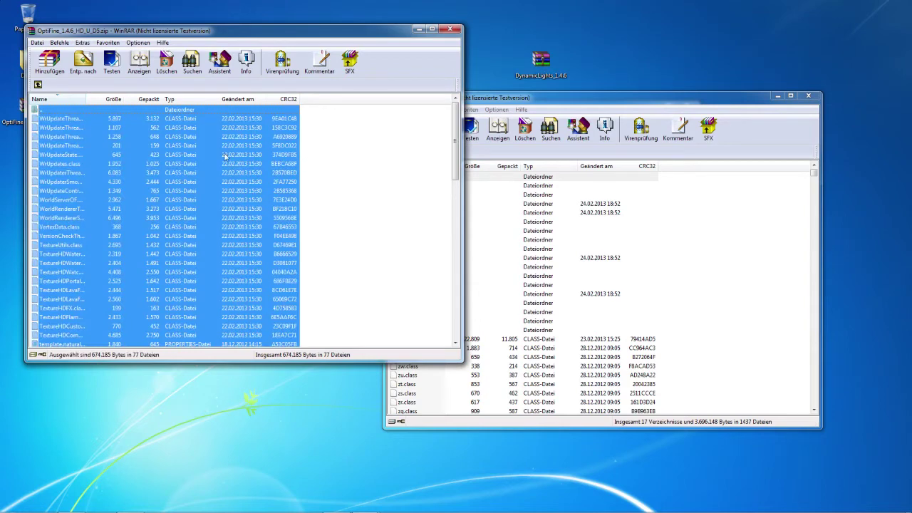
{"action": "left_click_drag", "start_coordinate": [225, 156], "coordinate": [698, 293]}
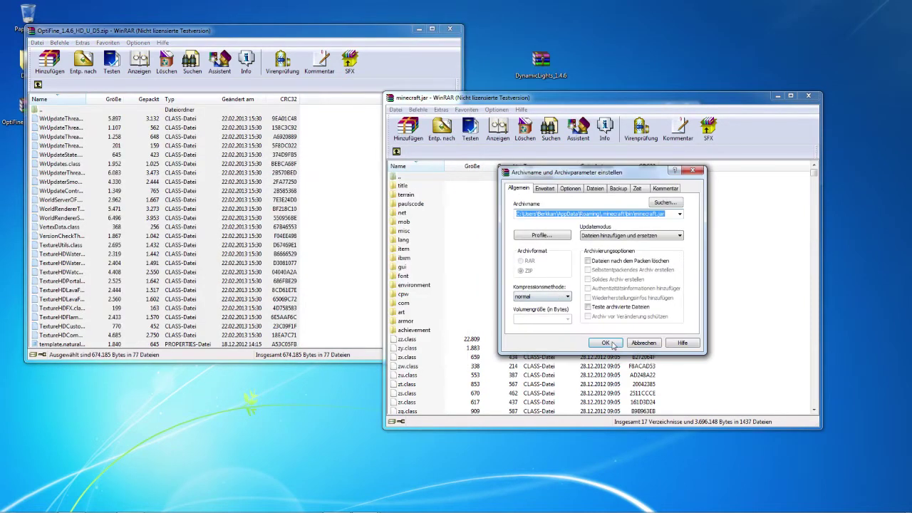
{"action": "left_click", "coordinate": [606, 342]}
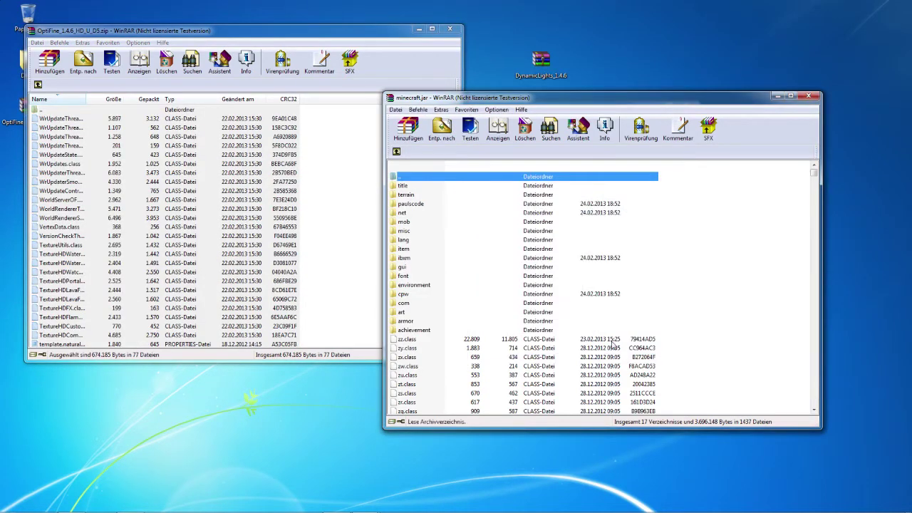
{"action": "left_click", "coordinate": [810, 98]}
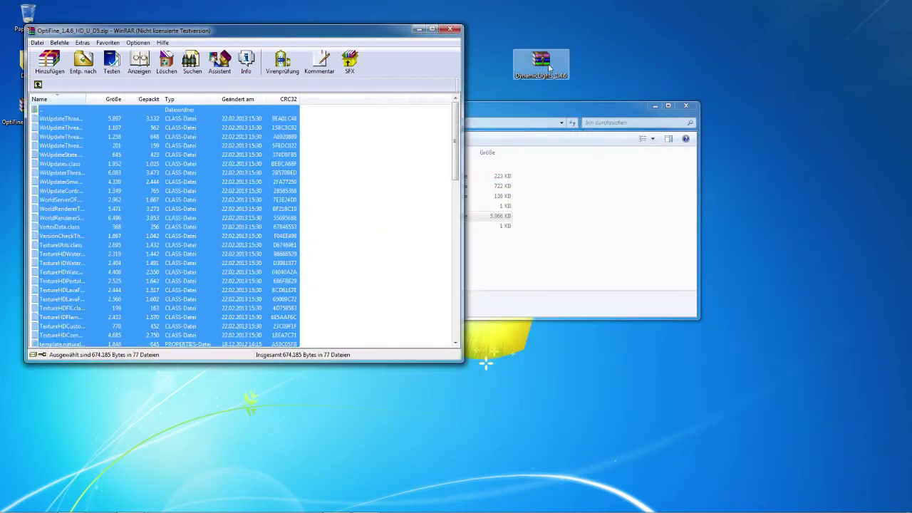
{"action": "left_click", "coordinate": [449, 31]}
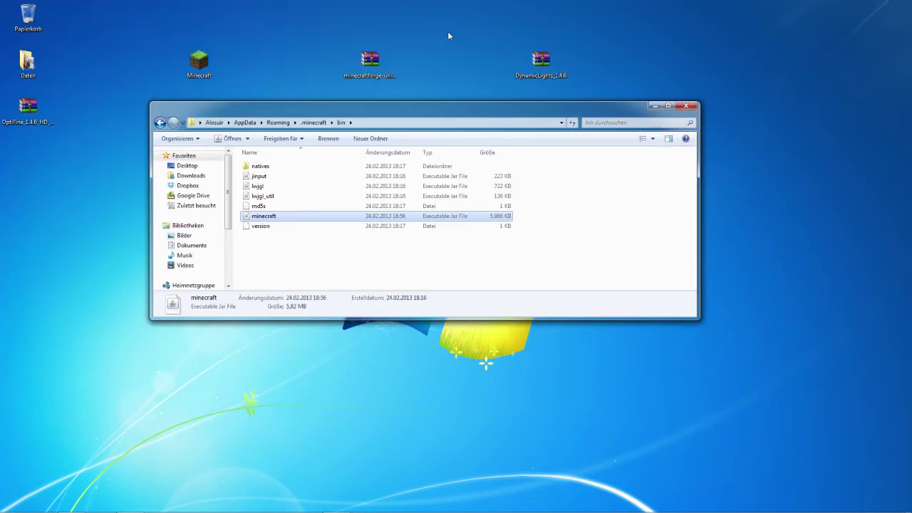
{"action": "left_click", "coordinate": [639, 187]}
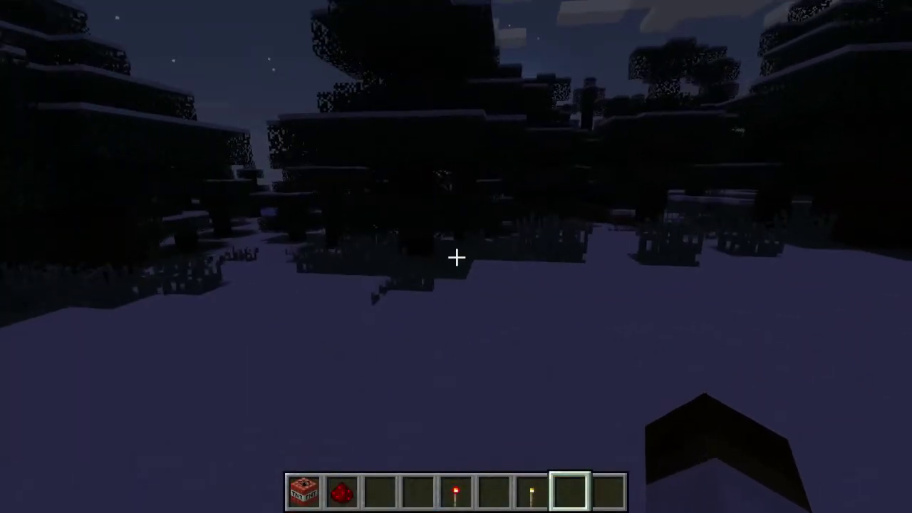
Step: Equip the torch and walk back and forth across the snowy clearing to examine the light it casts in hand
{"action": "key", "text": "w"}
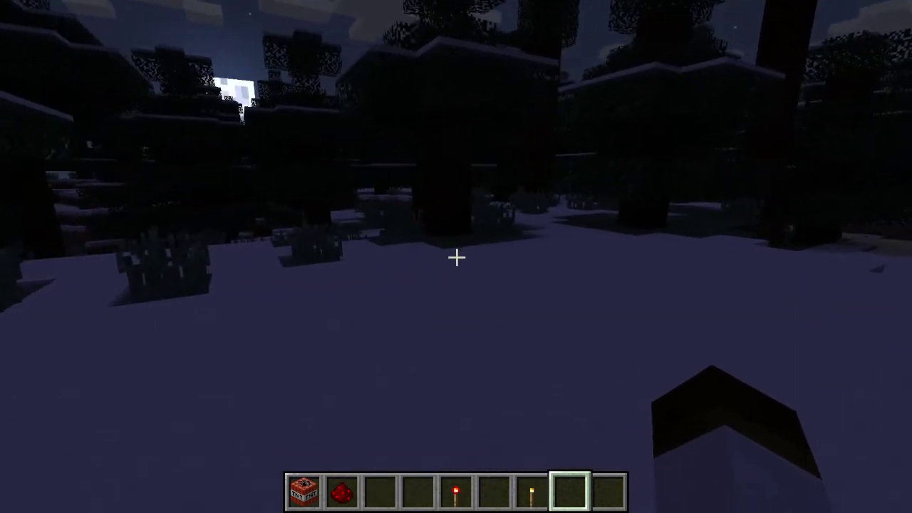
{"action": "scroll", "coordinate": [456, 257], "scroll_direction": "up", "scroll_amount": 1}
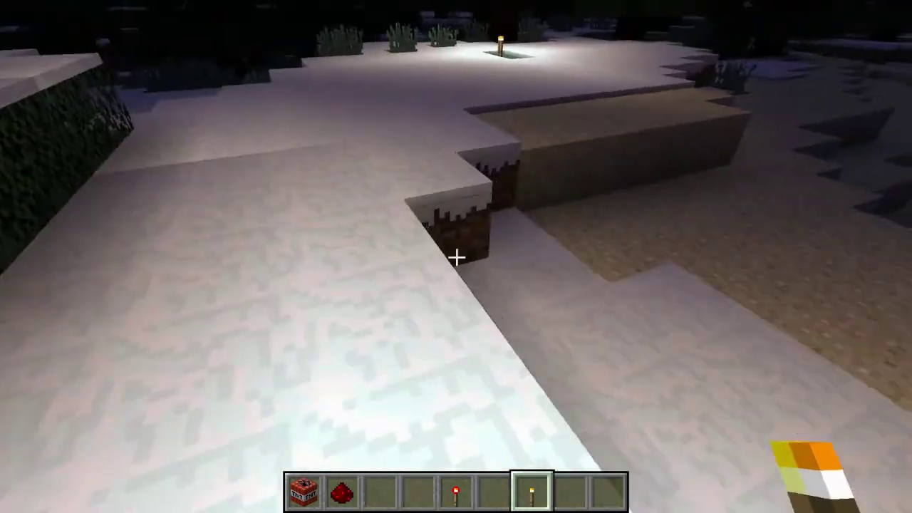
{"action": "key", "text": "w"}
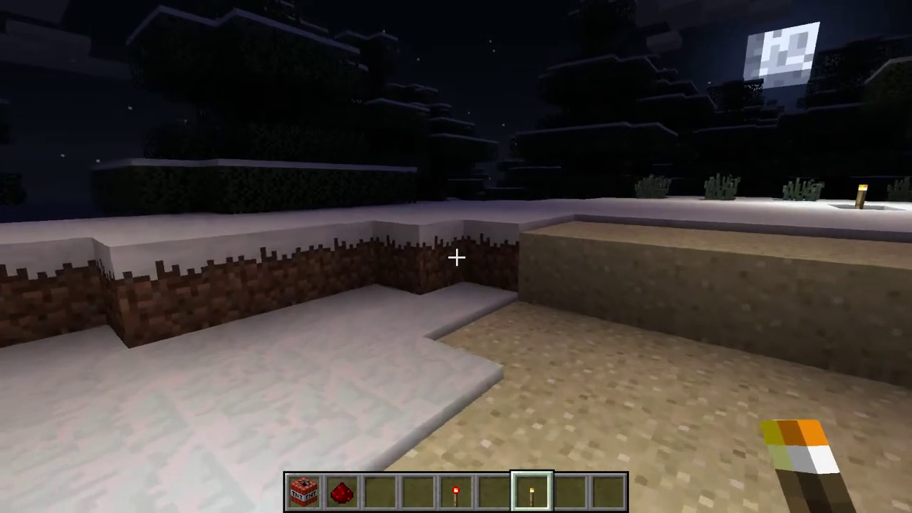
{"action": "key", "text": "s"}
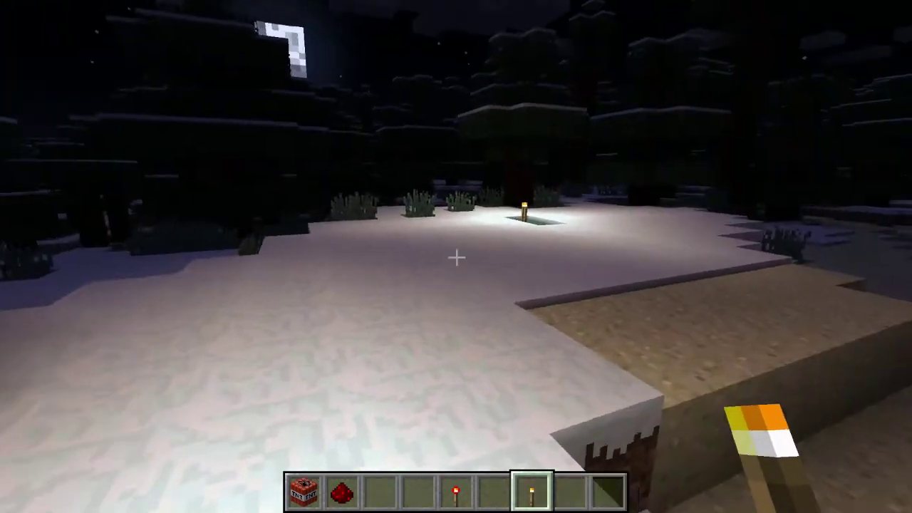
{"action": "key", "text": "w"}
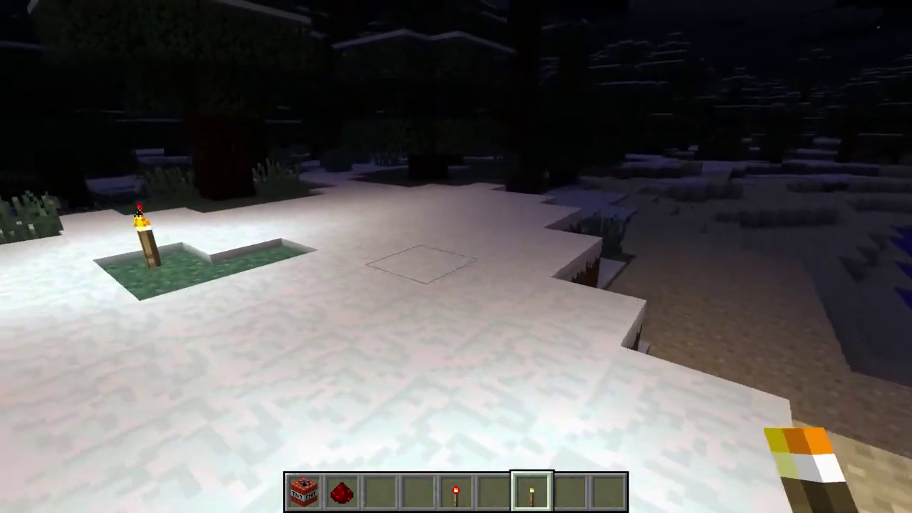
{"action": "key", "text": "s"}
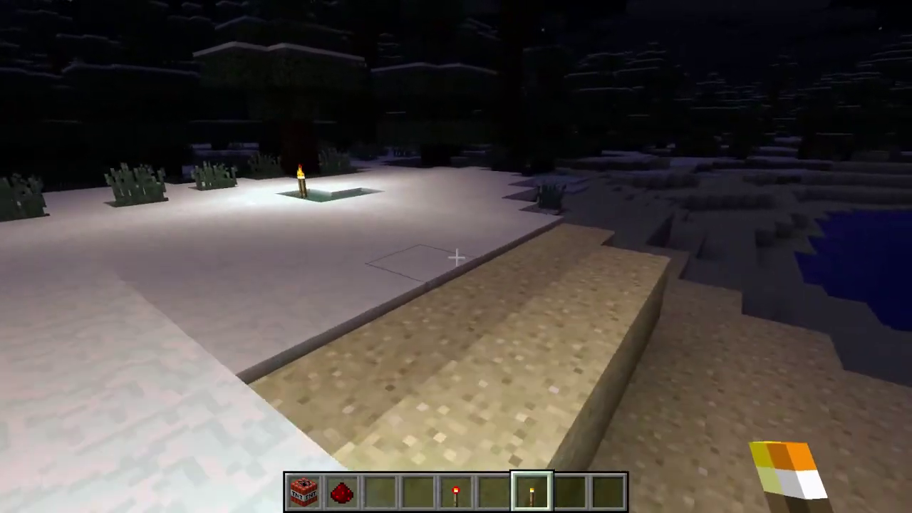
Step: Walk along the sandy shore with the torch in hand to examine how its light follows over the ground
{"action": "key", "text": "w"}
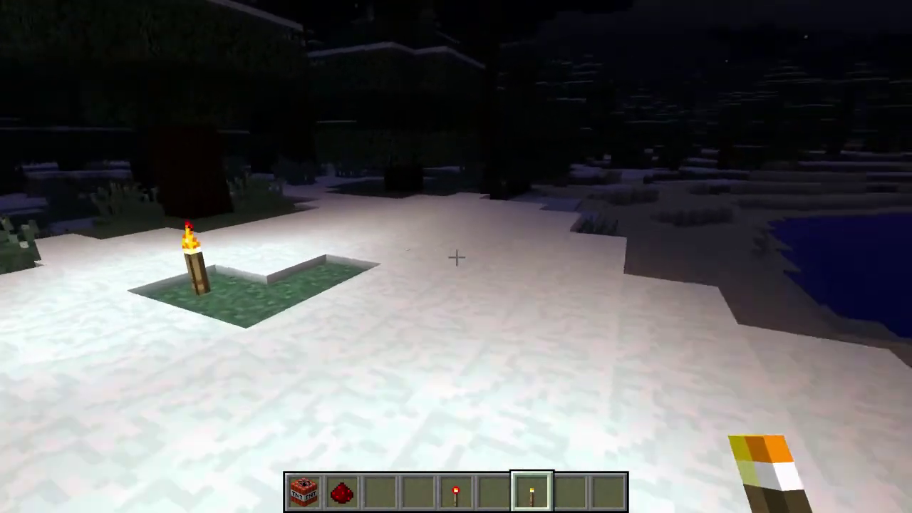
{"action": "key", "text": "w"}
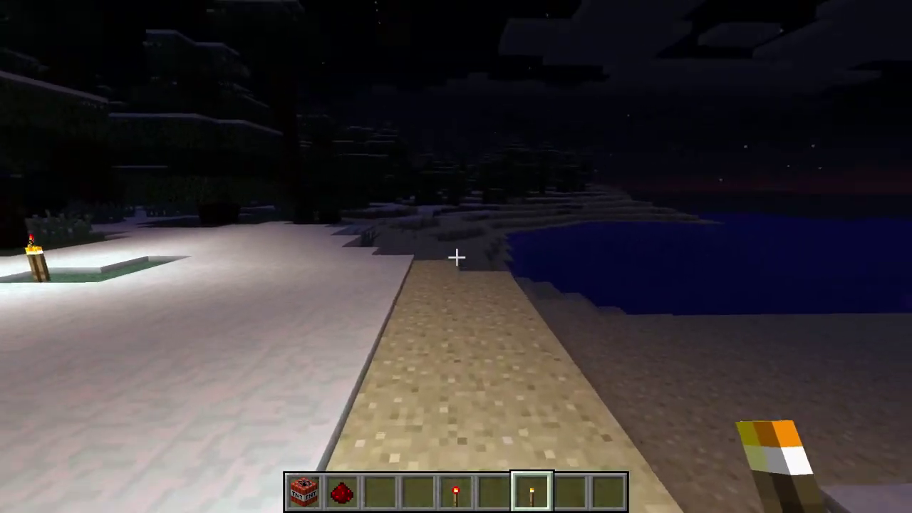
{"action": "key", "text": "w"}
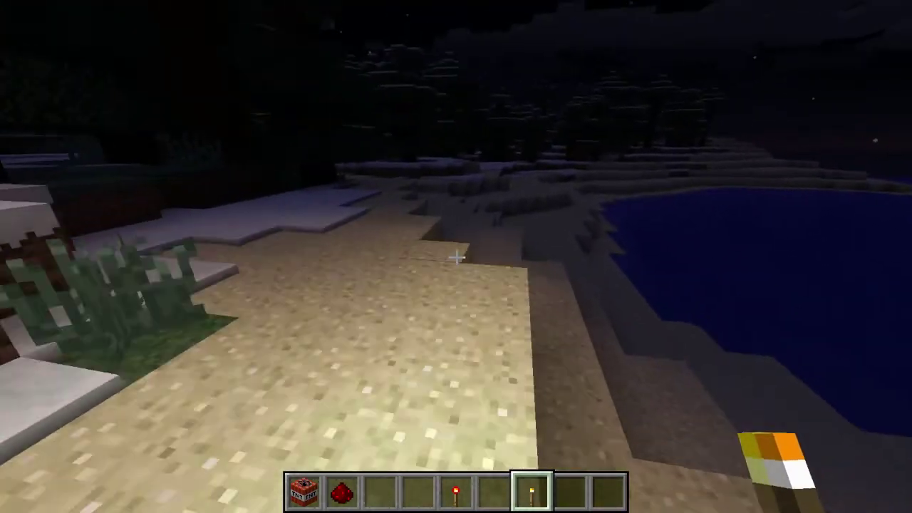
{"action": "key", "text": "w"}
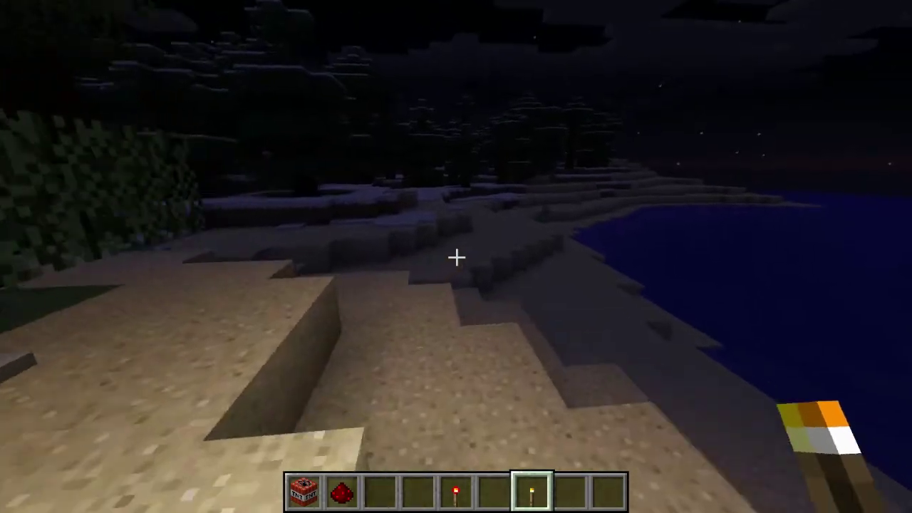
{"action": "key", "text": "w"}
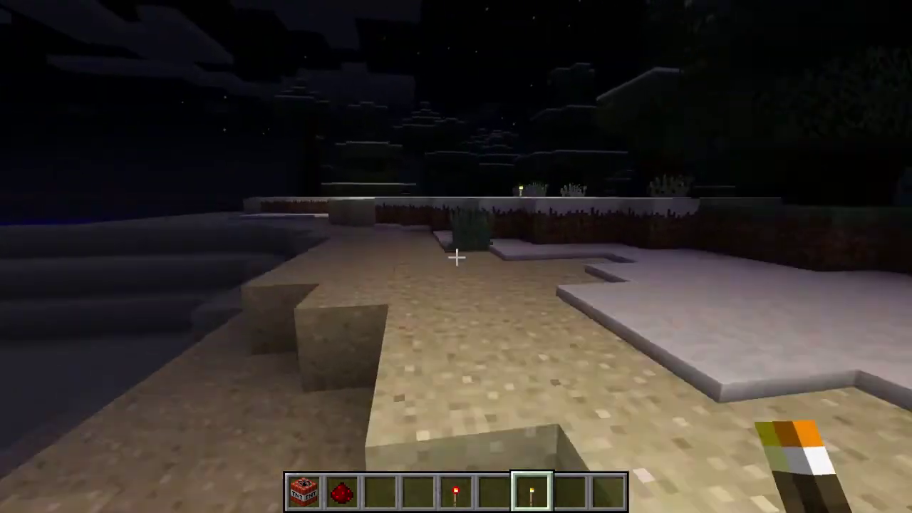
{"action": "key", "text": "w"}
Step: Alternate between holding the redstone torch and the normal torch on the snow to compare their brightness
{"action": "scroll", "coordinate": [456, 257], "scroll_direction": "up", "scroll_amount": 2}
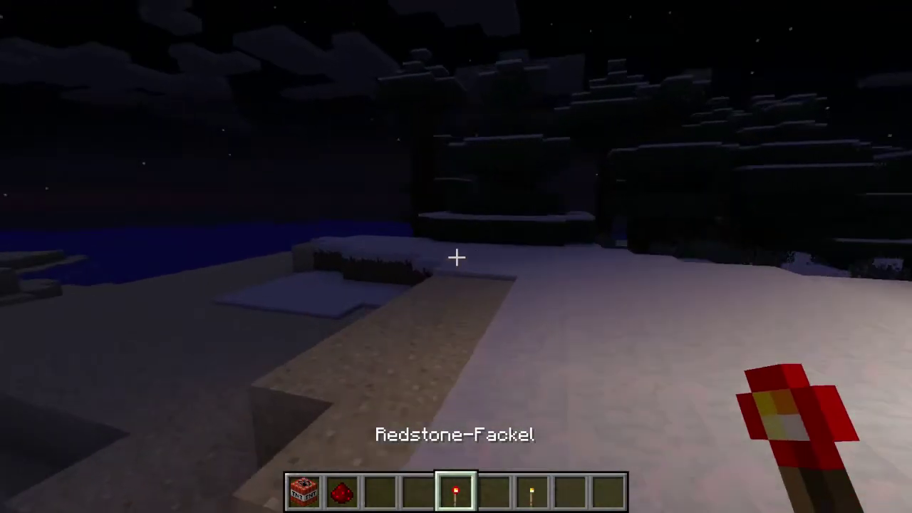
{"action": "key", "text": "w"}
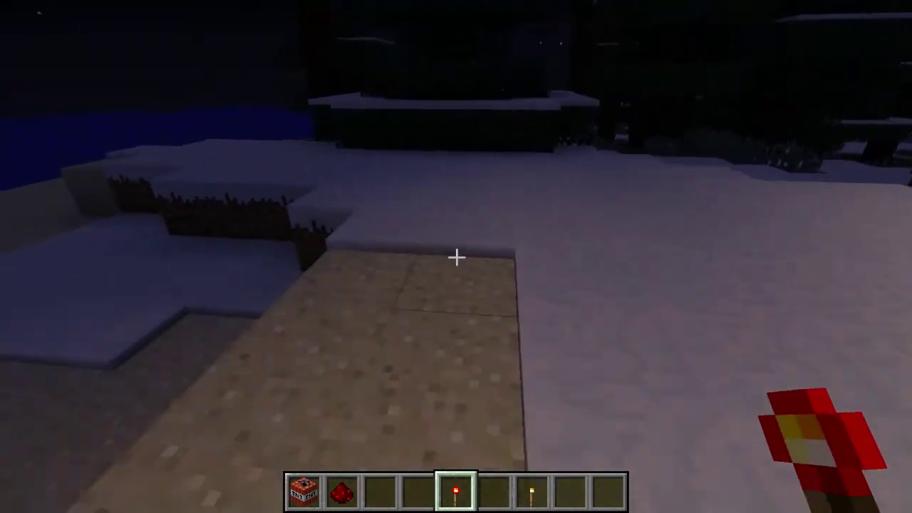
{"action": "scroll", "coordinate": [456, 257], "scroll_direction": "down", "scroll_amount": 2}
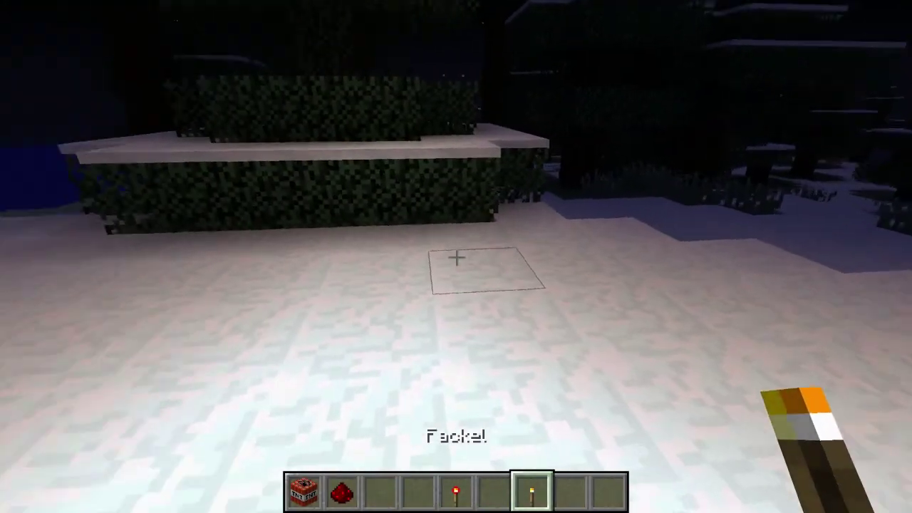
{"action": "scroll", "coordinate": [456, 257], "scroll_direction": "up", "scroll_amount": 2}
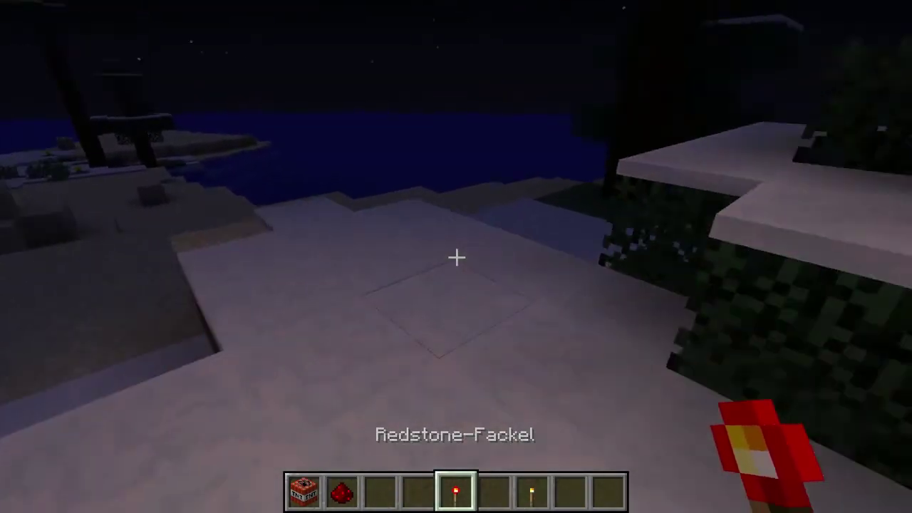
Step: Lay a short line of redstone dust in the snow beside the leaf blocks, and hold the redstone torch and TNT to compare their light
{"action": "scroll", "coordinate": [456, 257], "scroll_direction": "up", "scroll_amount": 3}
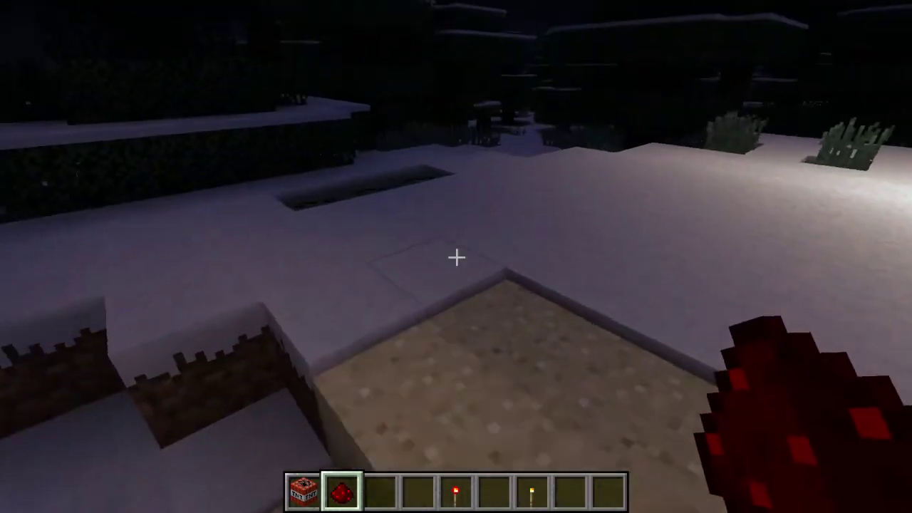
{"action": "scroll", "coordinate": [456, 256], "scroll_direction": "down", "scroll_amount": 3}
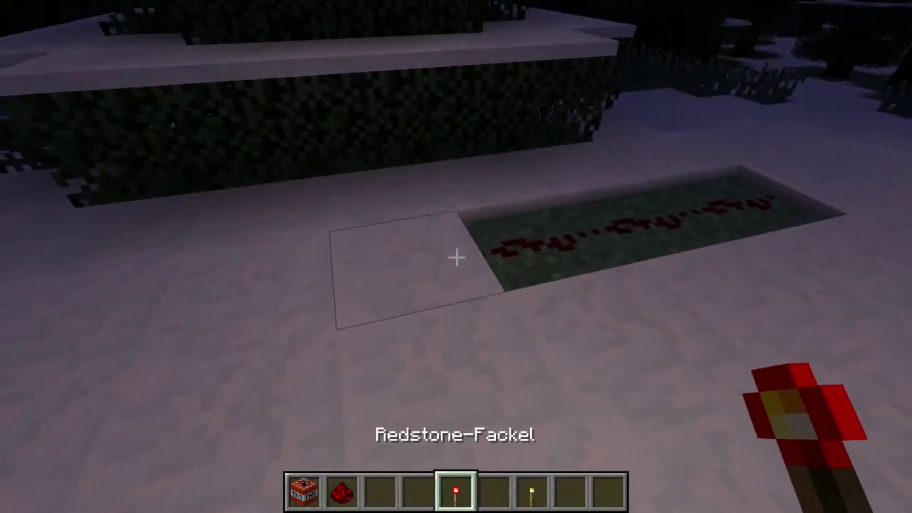
{"action": "scroll", "coordinate": [456, 257], "scroll_direction": "up", "scroll_amount": 4}
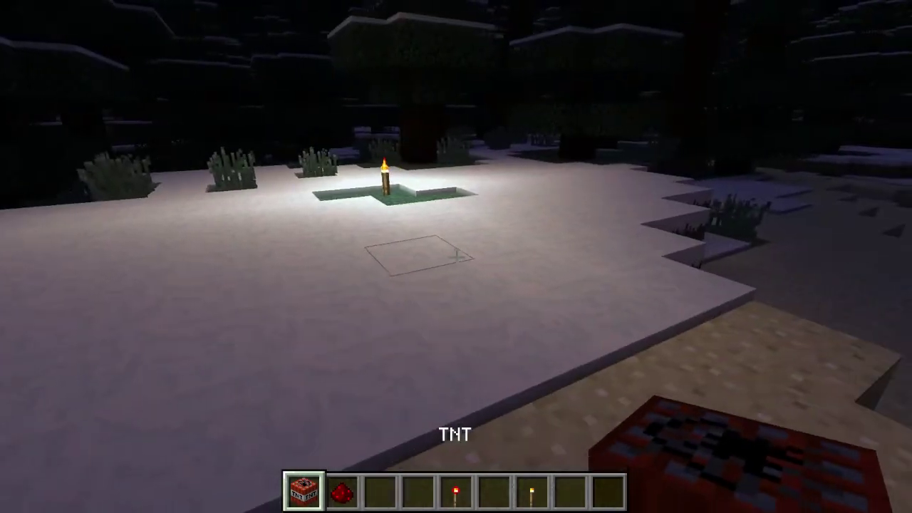